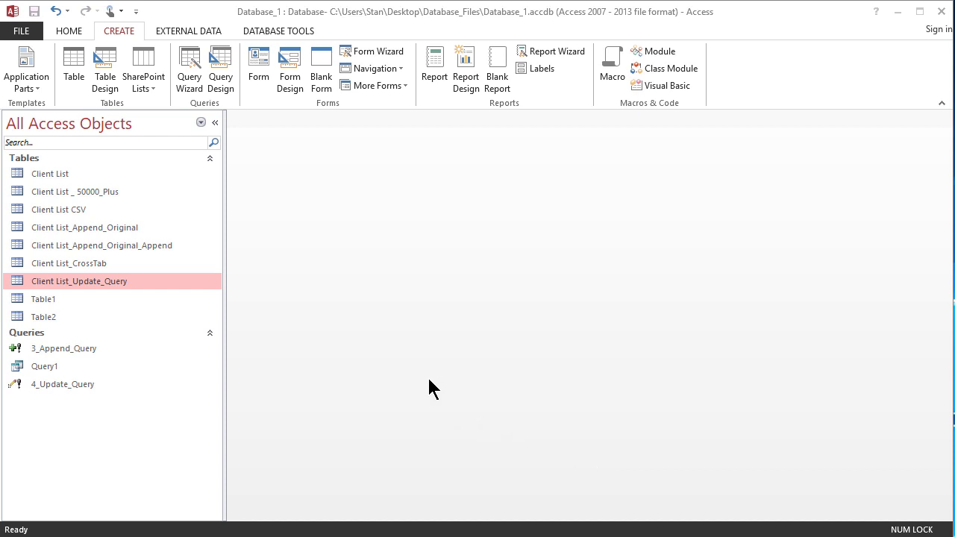
Step: Create a new query in design view based on the Client List_CrossTab table, and enlarge its field list to show all fields
click(222, 67)
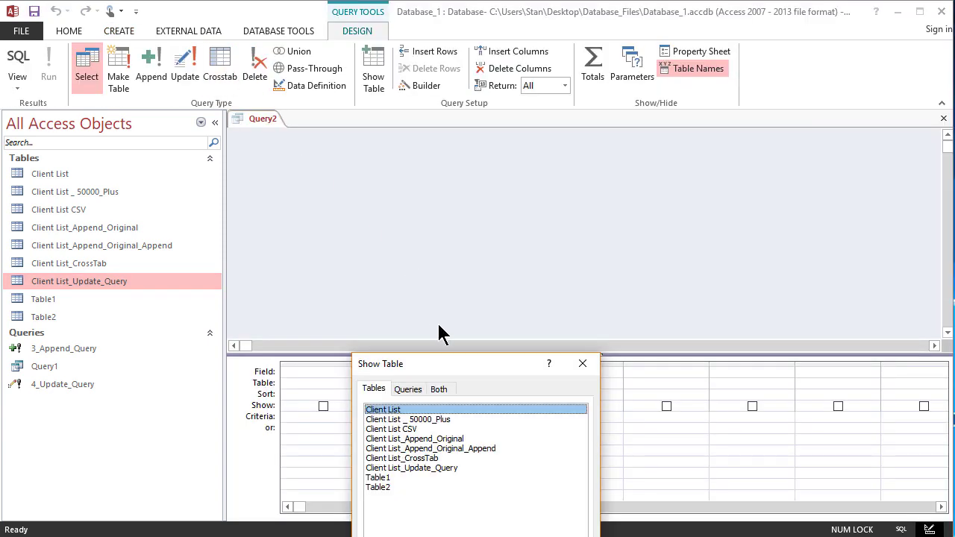
drag(458, 358, 398, 140)
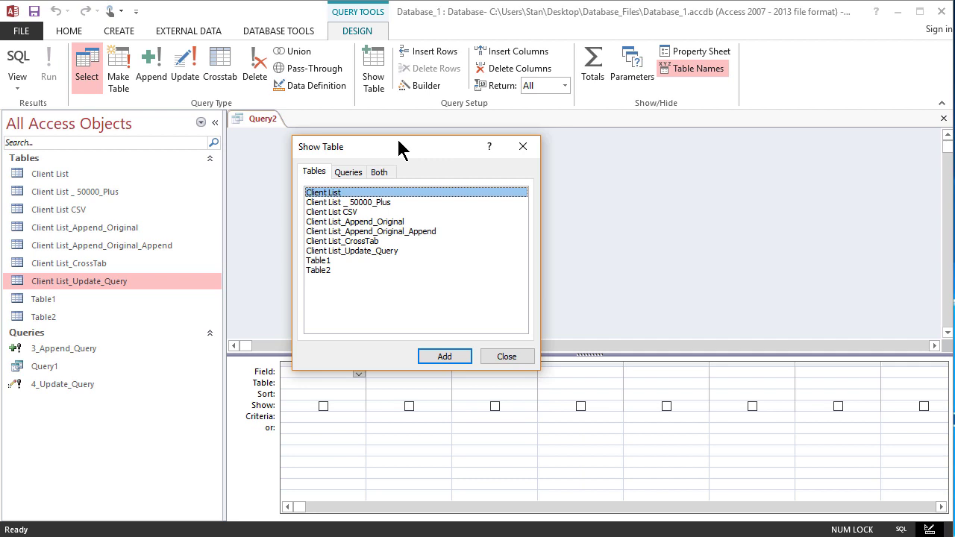
click(345, 241)
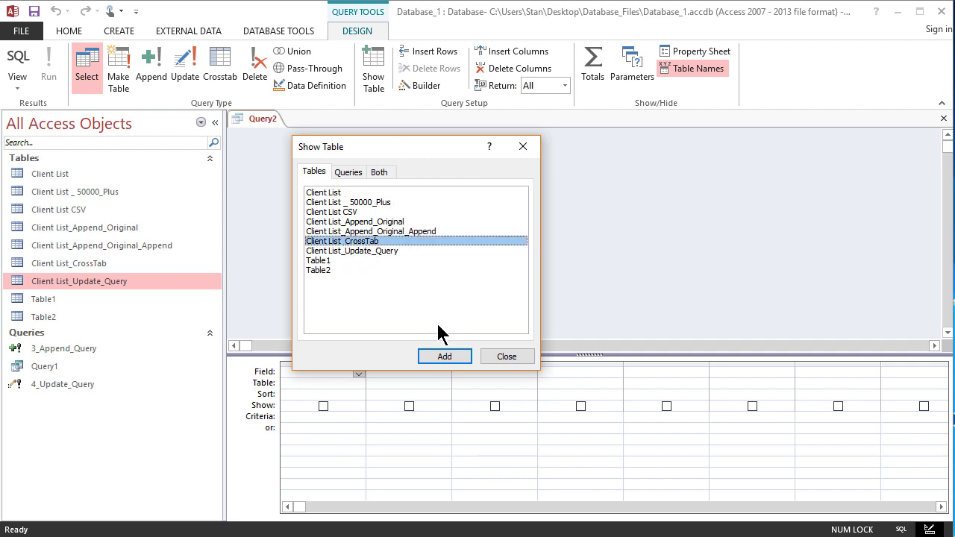
click(446, 358)
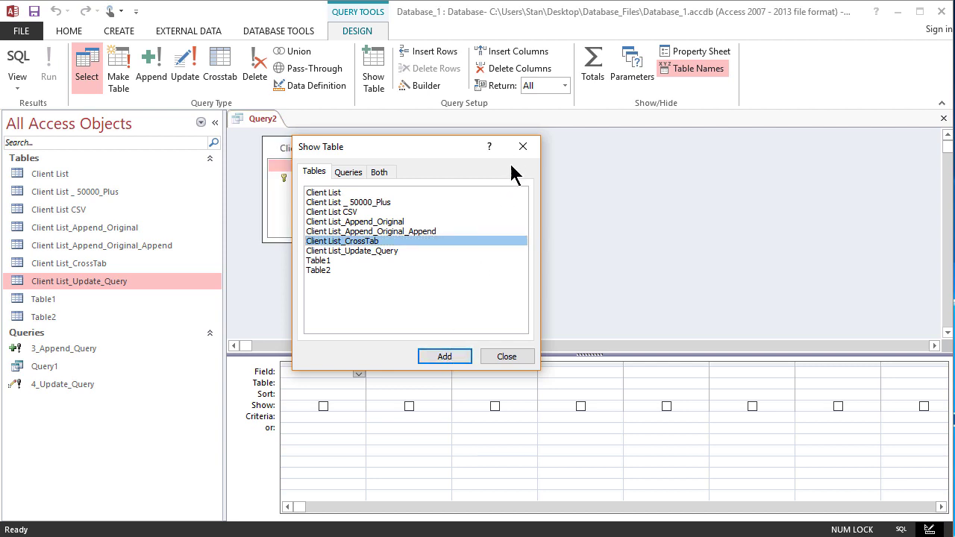
click(522, 147)
drag(367, 243, 645, 337)
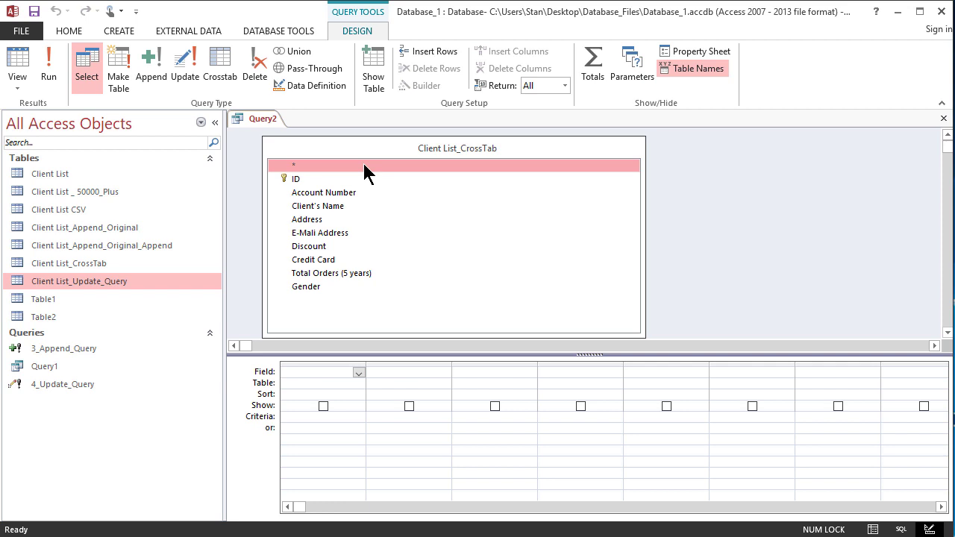
Step: Open the Client List_Update_Query table and examine its Discount and Total Orders (5 years) columns, widening the latter to fit
right_click(150, 281)
click(183, 290)
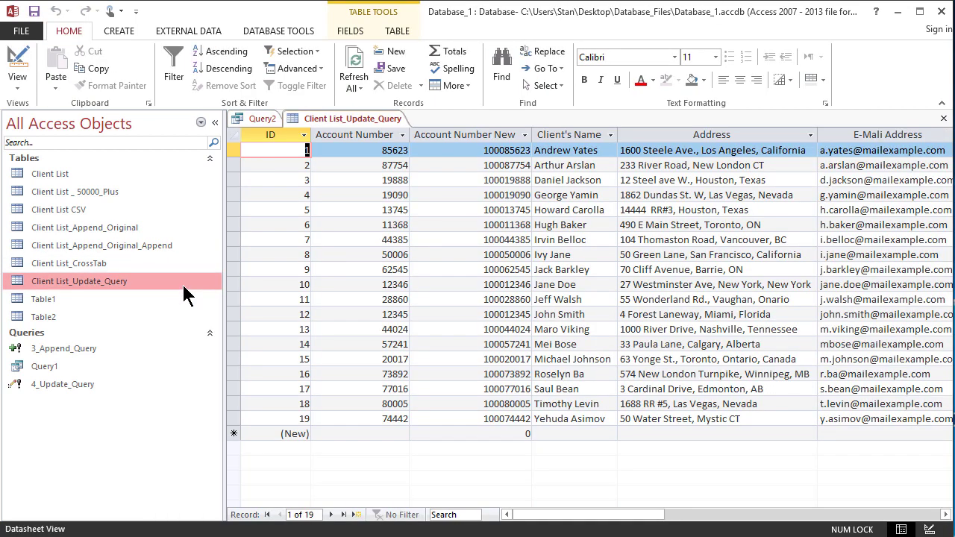
drag(549, 515, 686, 516)
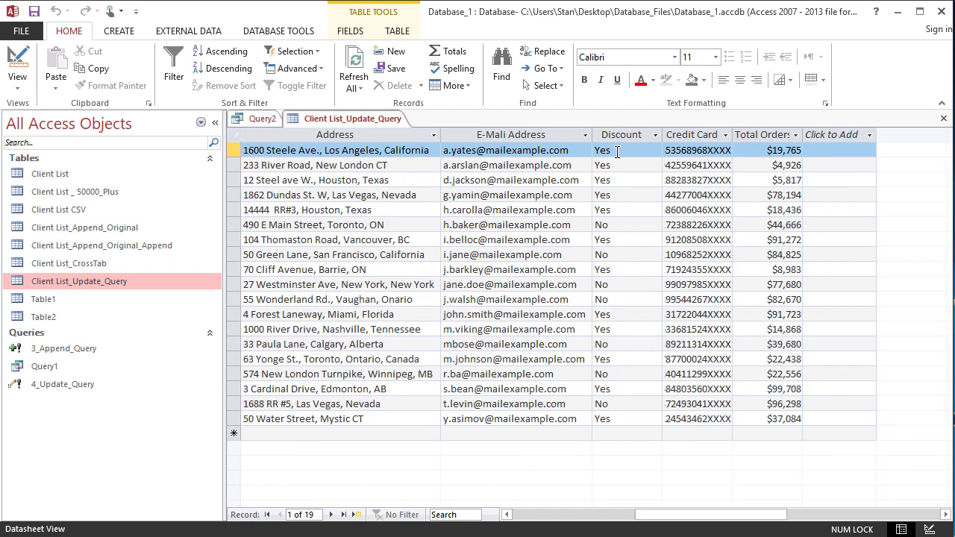
double_click(802, 134)
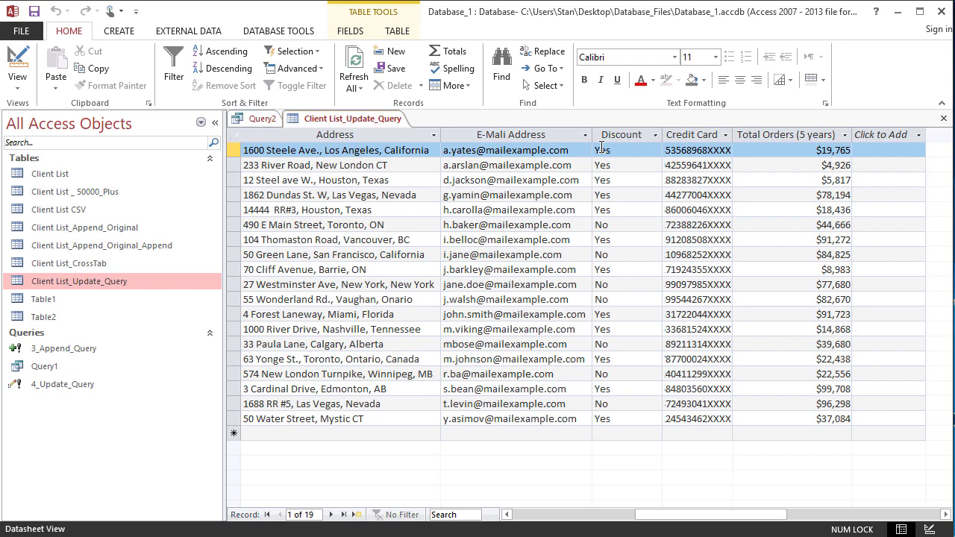
Step: Return to the new query design and save it as 5_Select_Group
click(262, 121)
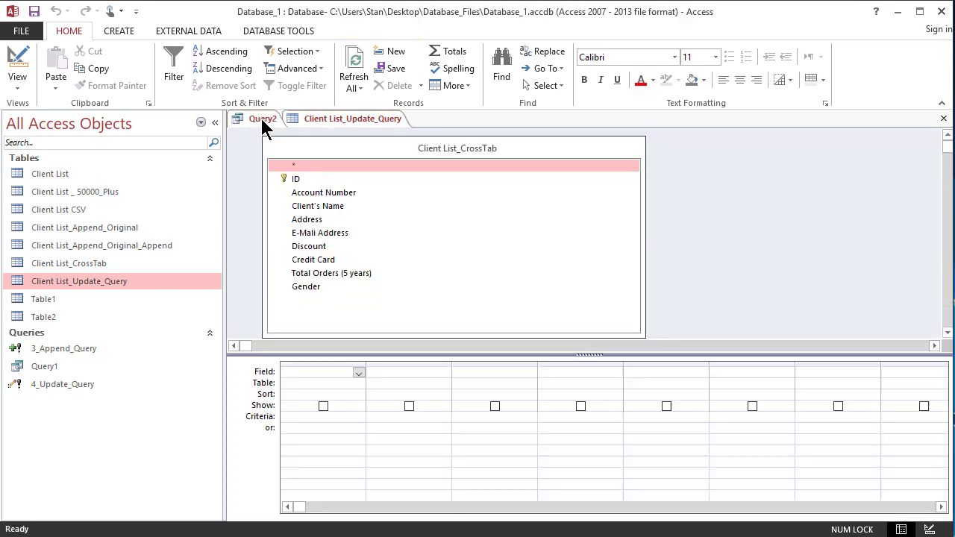
click(35, 11)
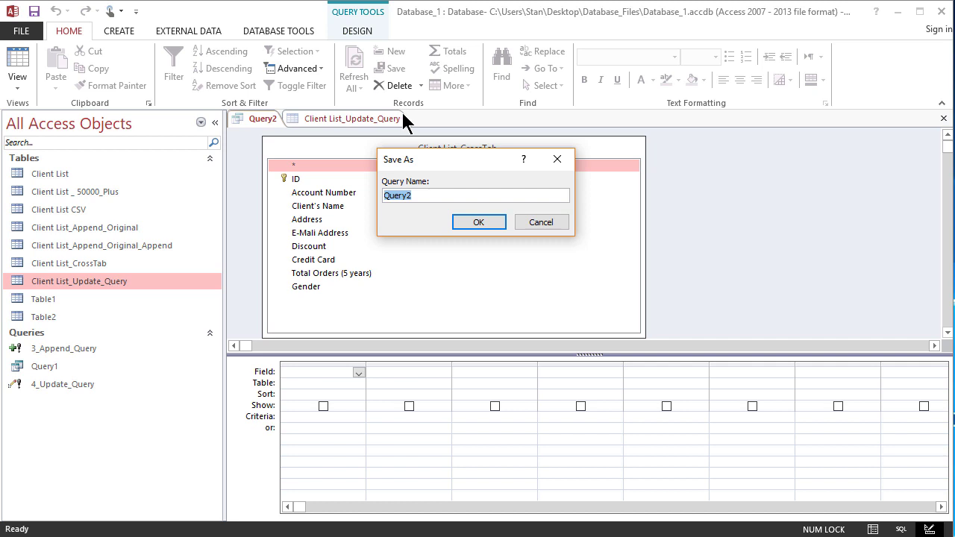
text(5_Select_Group)
click(478, 222)
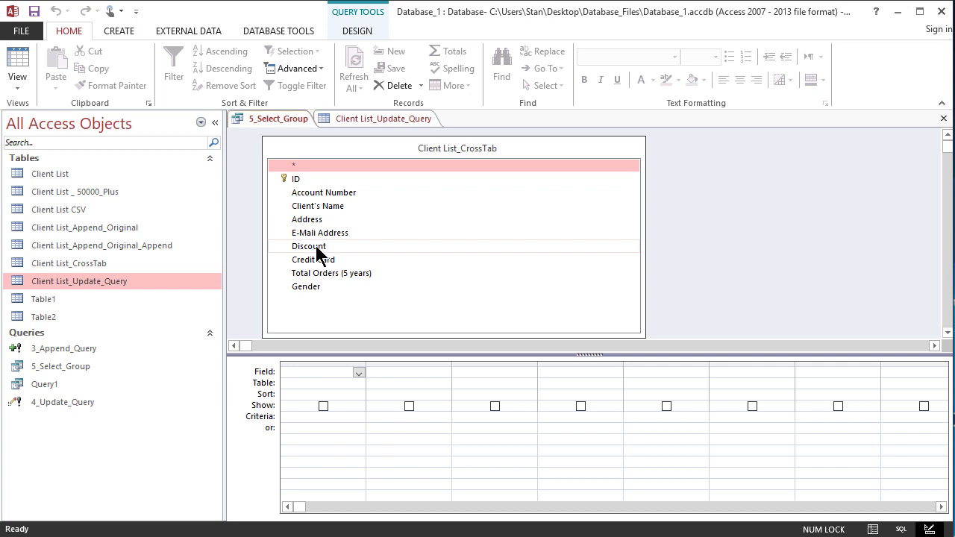
Step: Add the Discount and Total Orders (5 years) fields to the query grid and run the query with the orders column fitted
drag(319, 248, 324, 373)
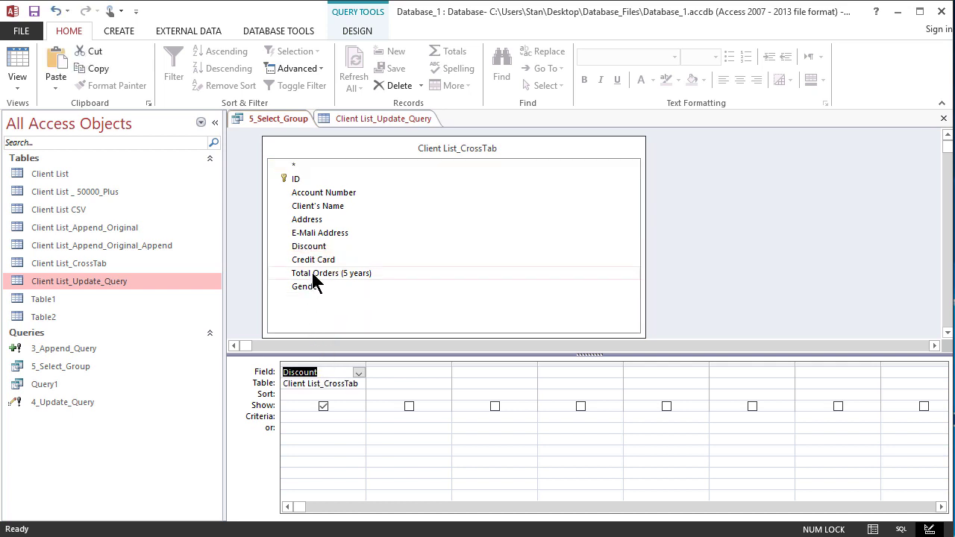
drag(313, 279, 409, 373)
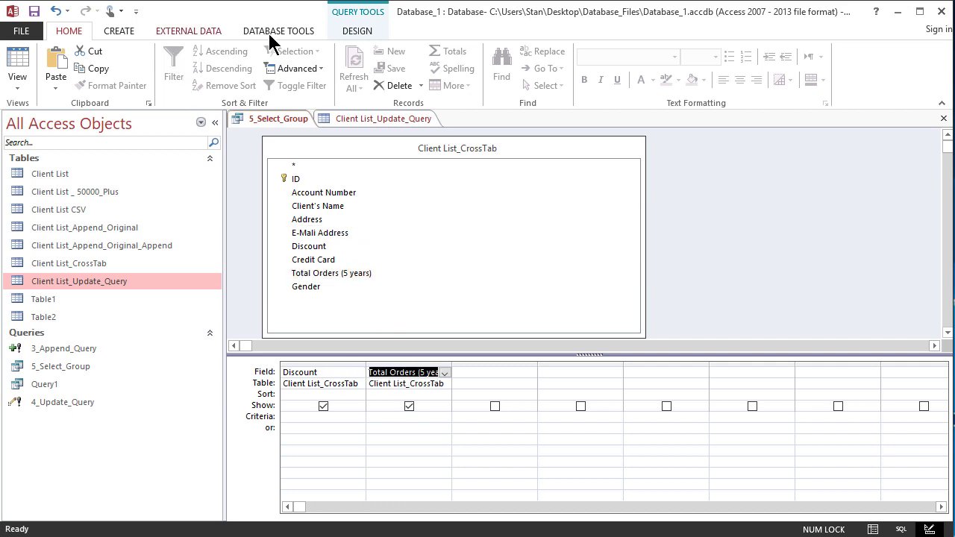
click(354, 35)
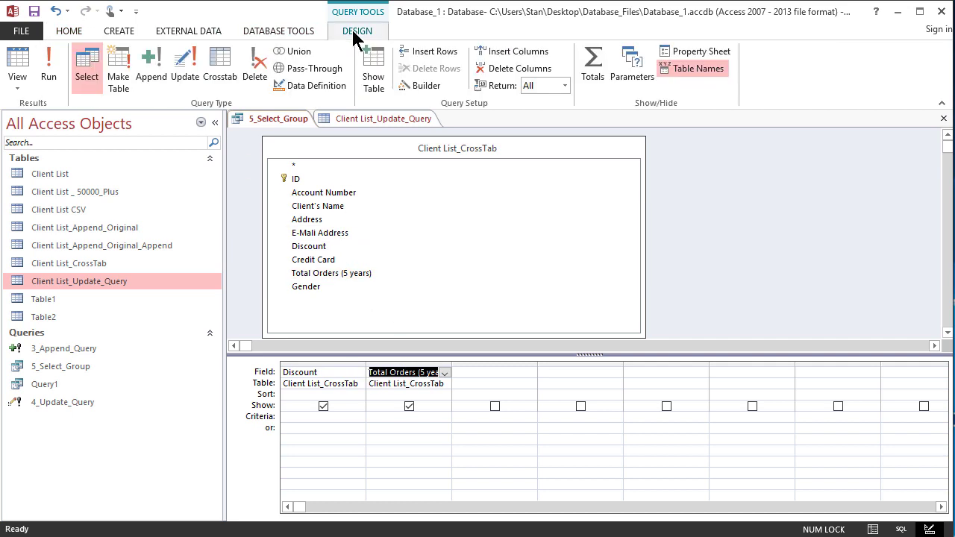
click(50, 73)
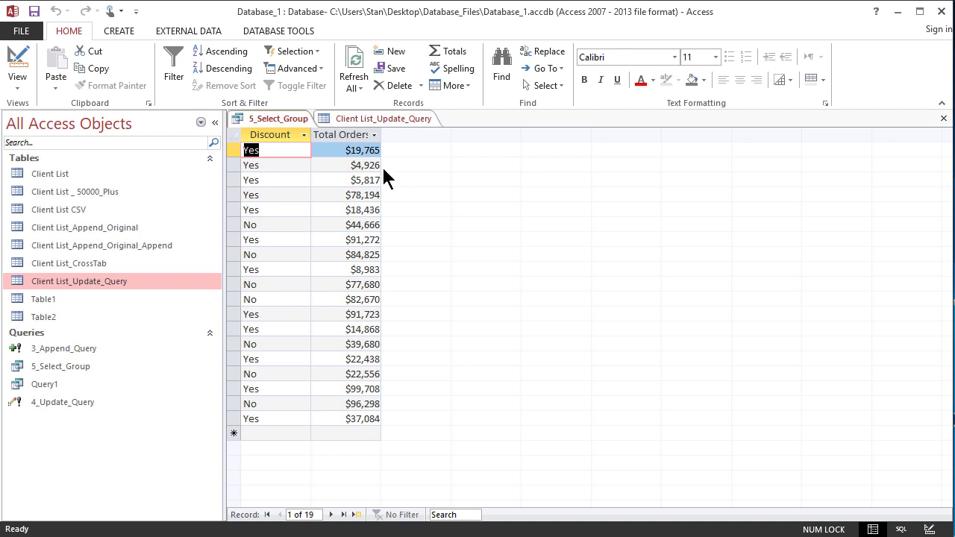
double_click(381, 134)
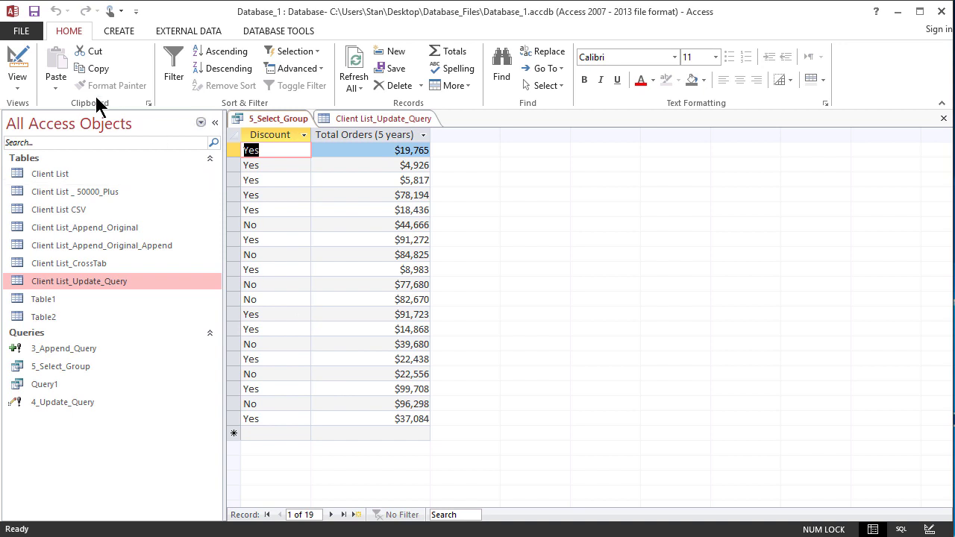
Step: Turn on totals in the query design, widen both field columns, and set Total Orders (5 years) to Sum, grouped by Discount
click(17, 63)
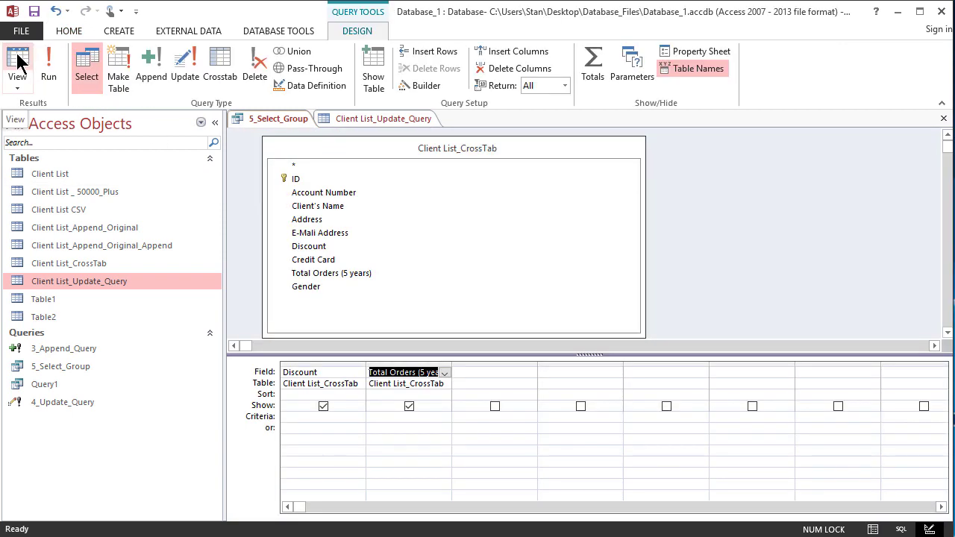
click(587, 84)
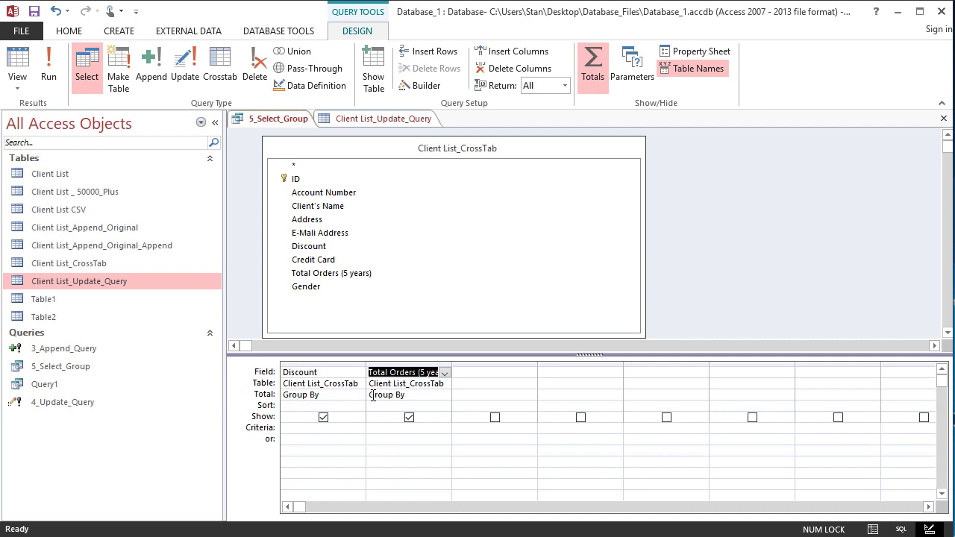
drag(452, 362, 462, 362)
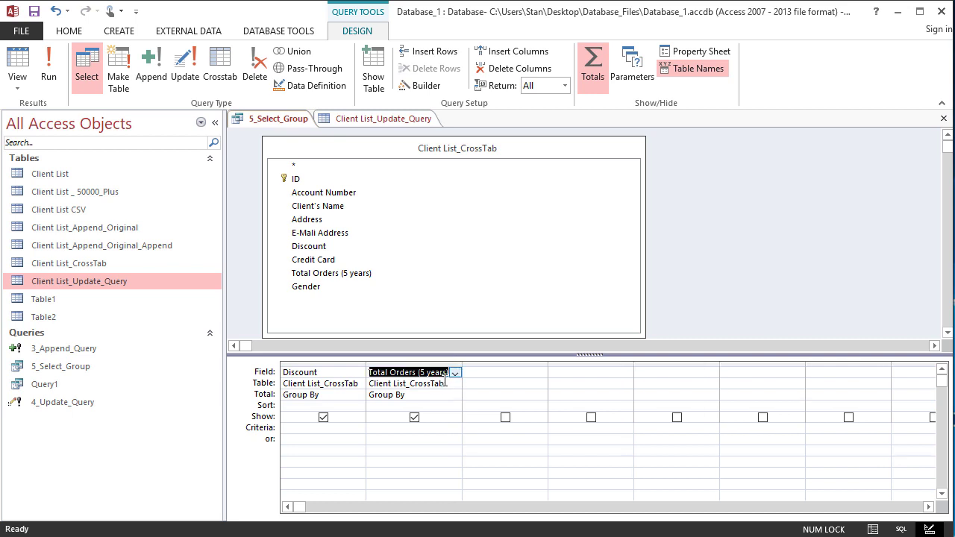
drag(367, 363, 379, 363)
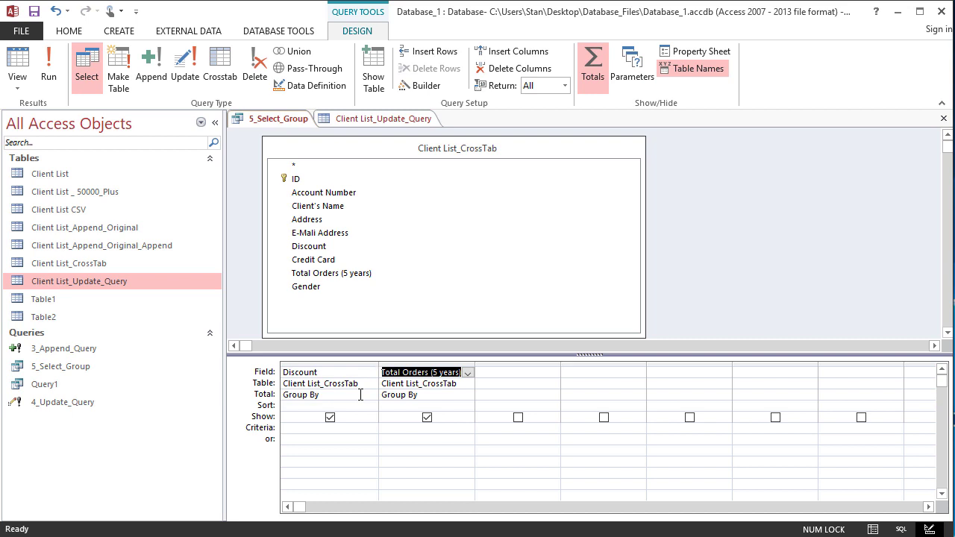
click(426, 394)
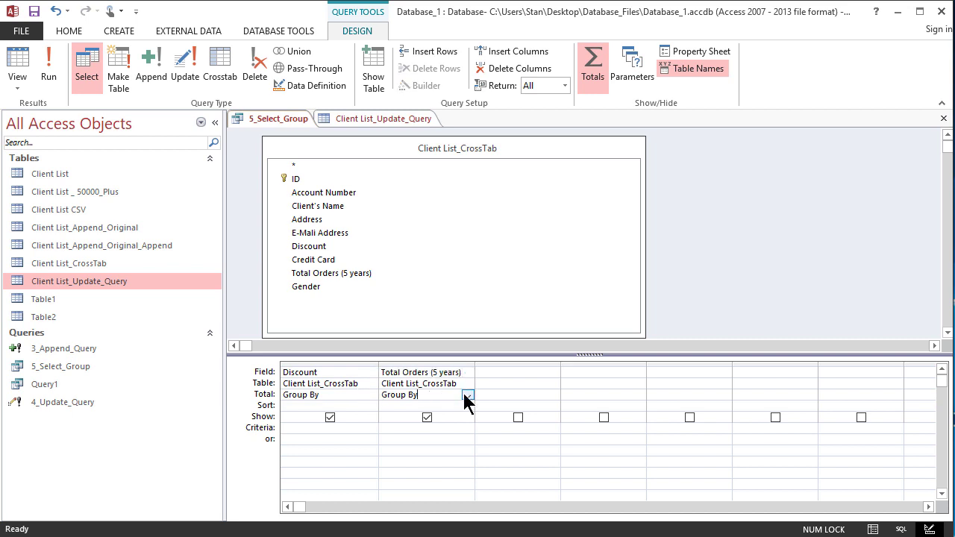
click(467, 395)
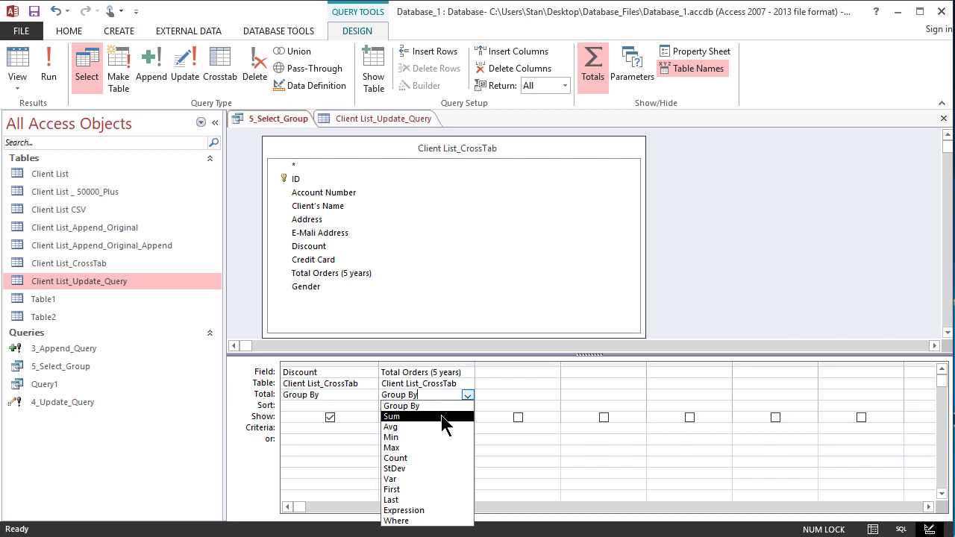
click(441, 415)
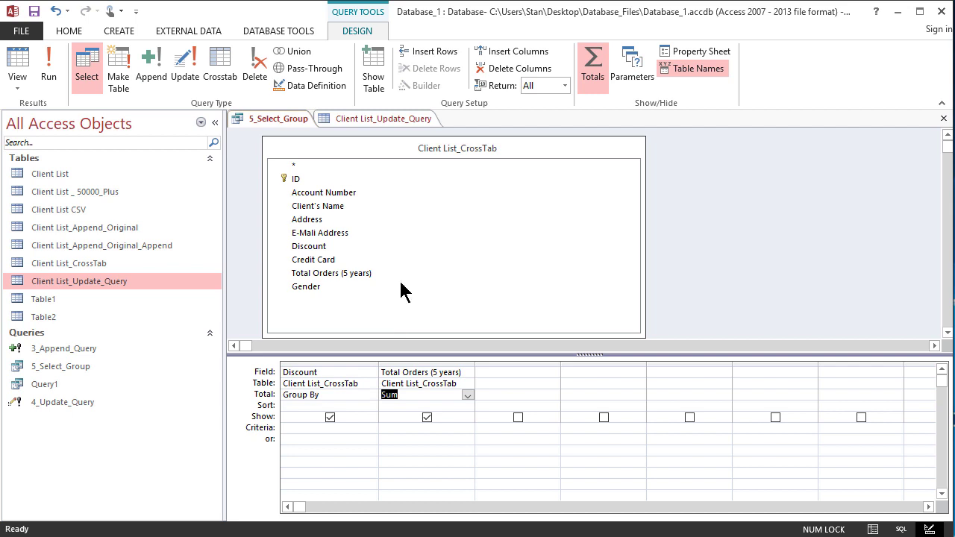
Step: Run the grouped query and widen the Discount and summed orders columns in the results
click(56, 59)
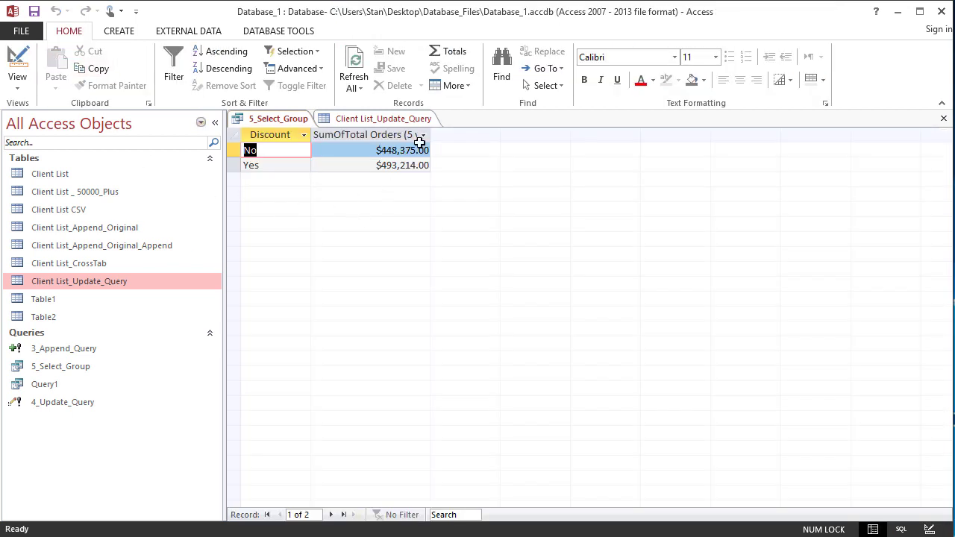
drag(431, 134, 439, 133)
drag(311, 133, 325, 134)
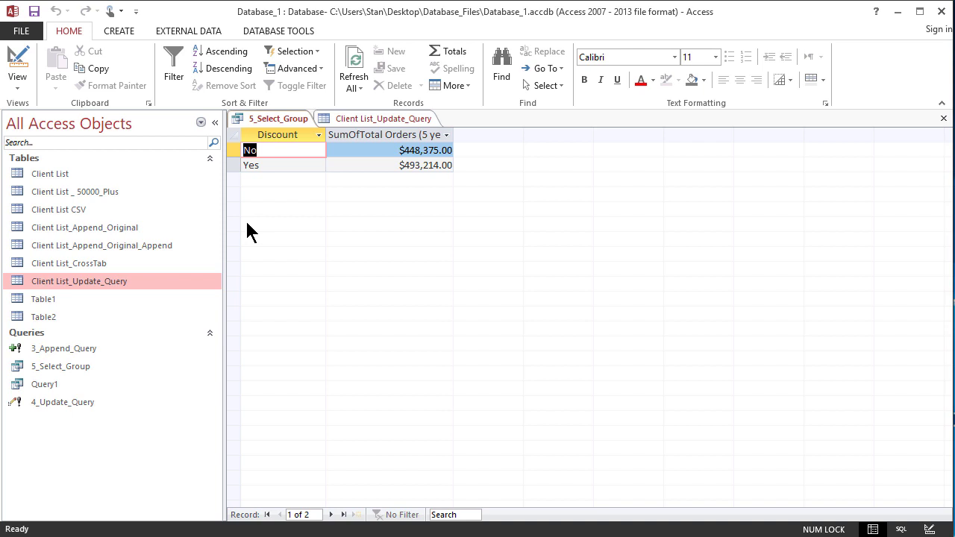
Step: Insert Gender as a grouping field between Discount and Total Orders (5 years), and run the query with the Gender column widened
click(17, 61)
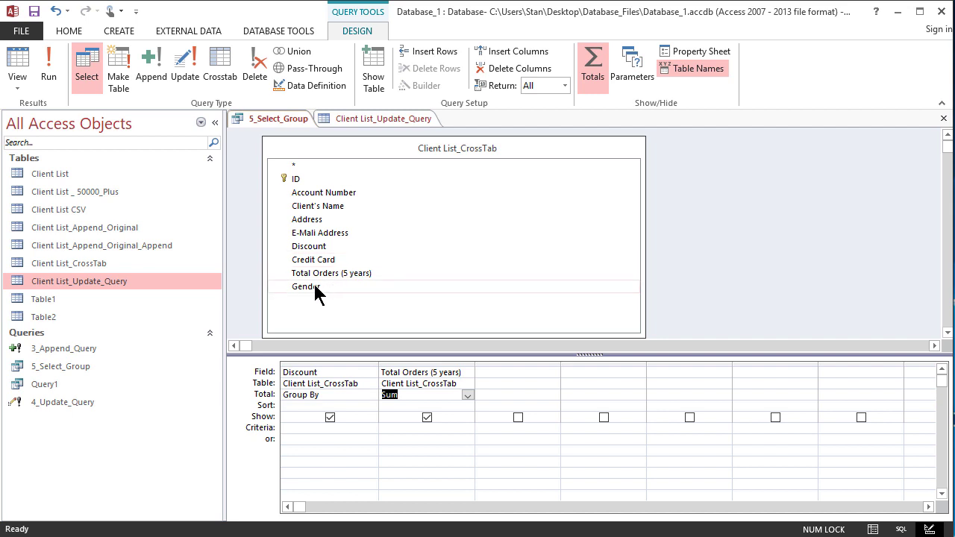
drag(314, 291, 399, 367)
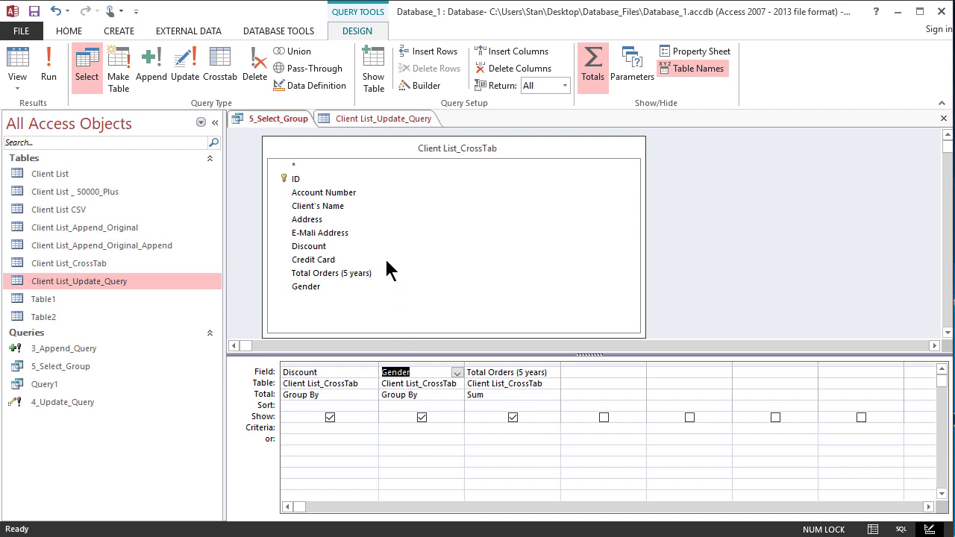
click(48, 65)
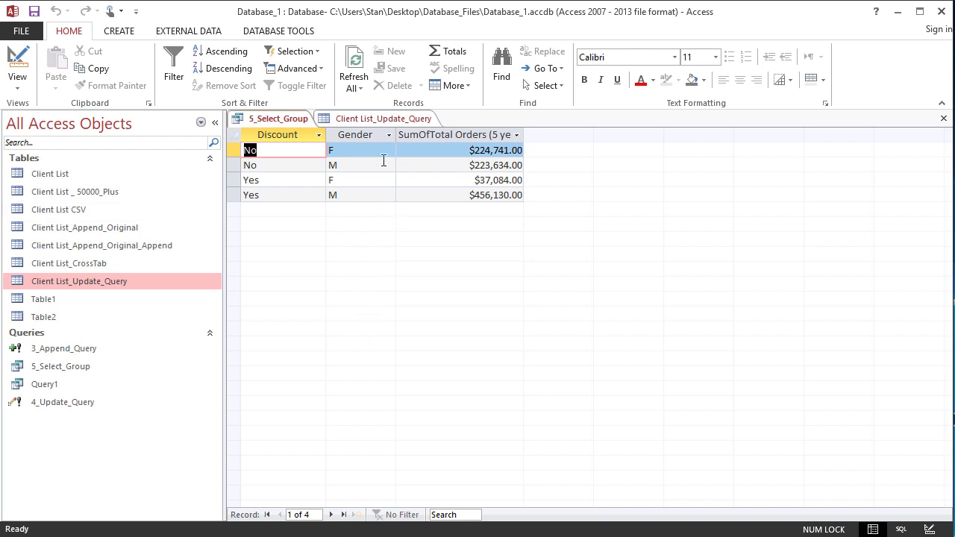
drag(396, 136, 408, 136)
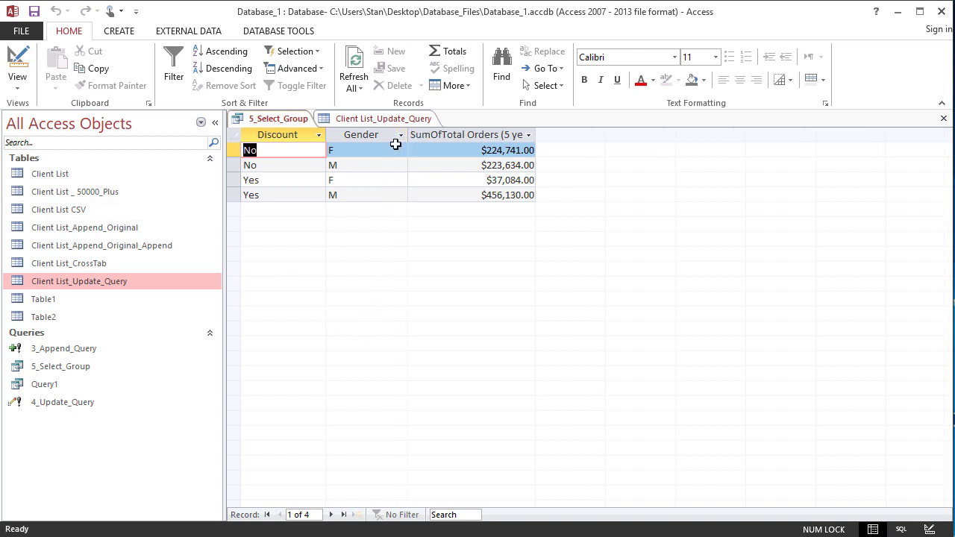
Step: Examine the order sums for each combination of Discount and Gender in the query results
click(284, 164)
click(376, 165)
click(375, 150)
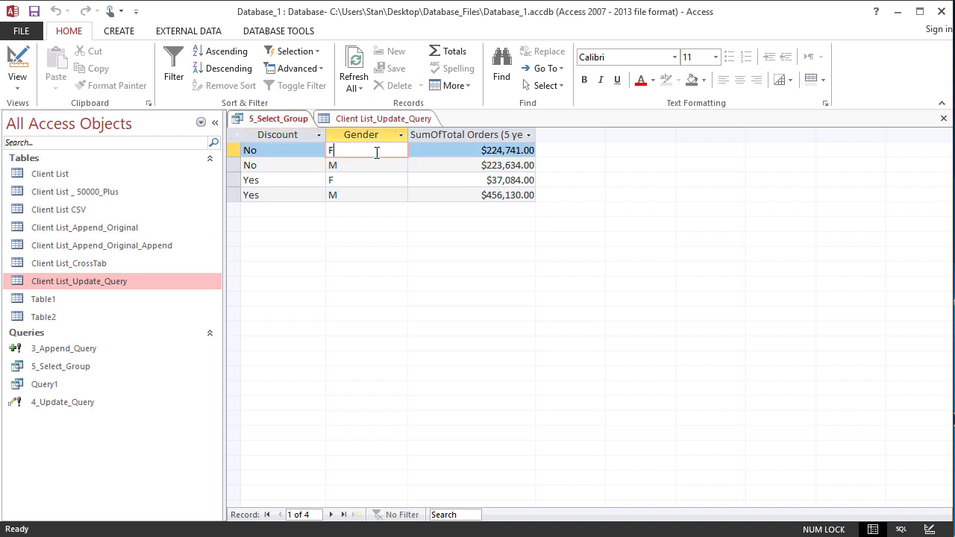
click(467, 179)
click(467, 196)
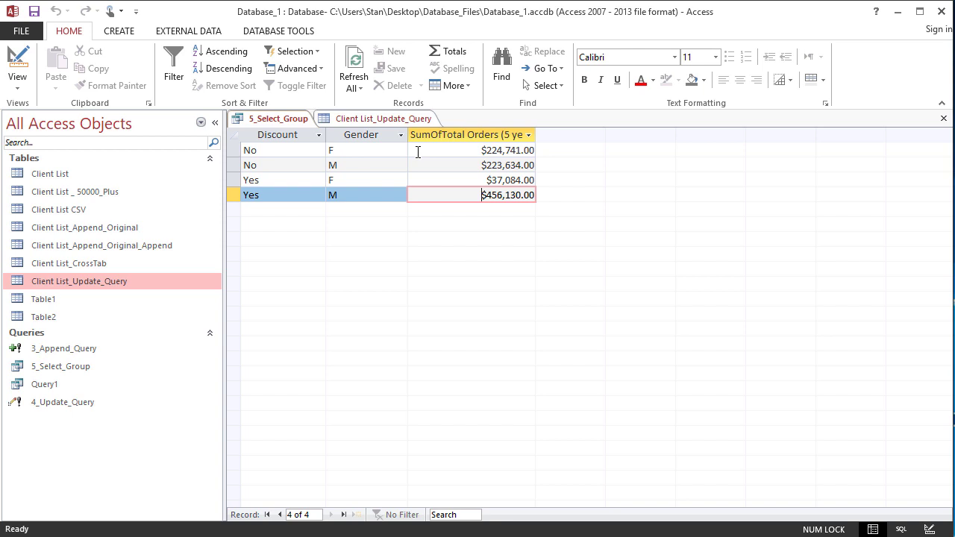
Step: Create a new query in design view on the Client List_CrossTab table and make it a Crosstab query
click(131, 36)
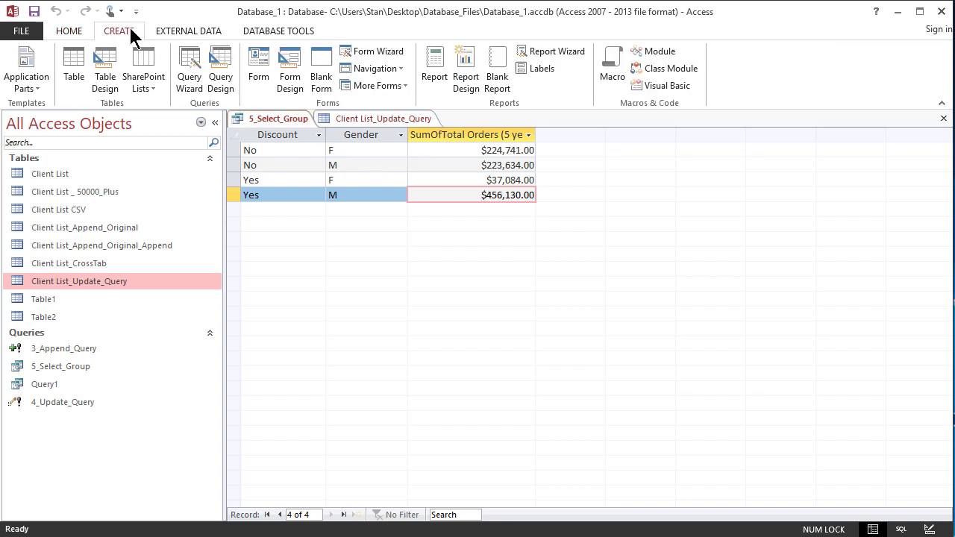
click(220, 63)
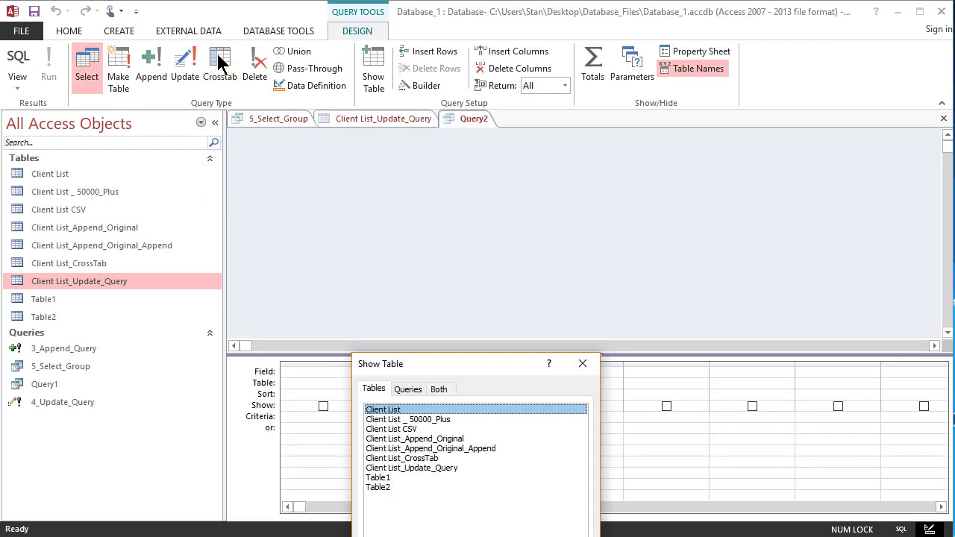
drag(444, 363, 438, 318)
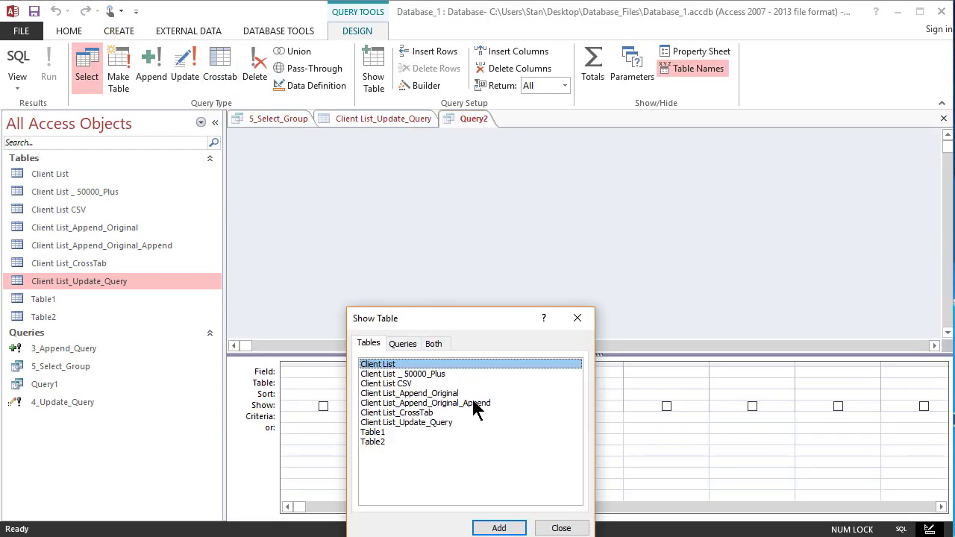
click(426, 414)
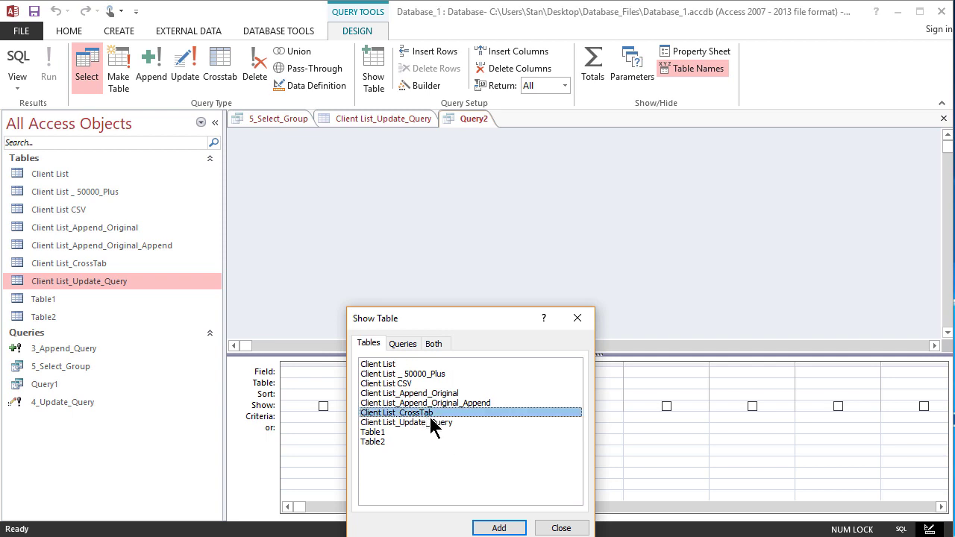
double_click(431, 414)
click(577, 318)
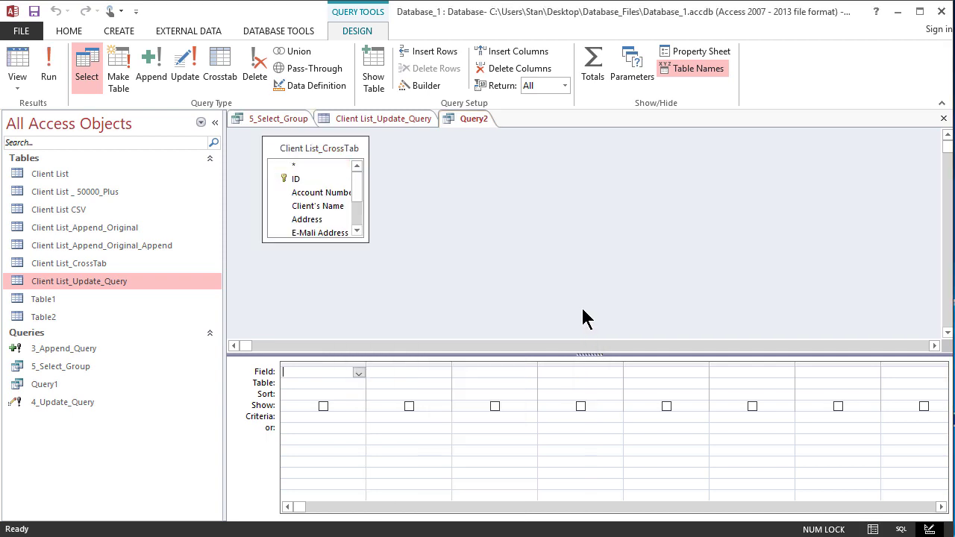
click(223, 62)
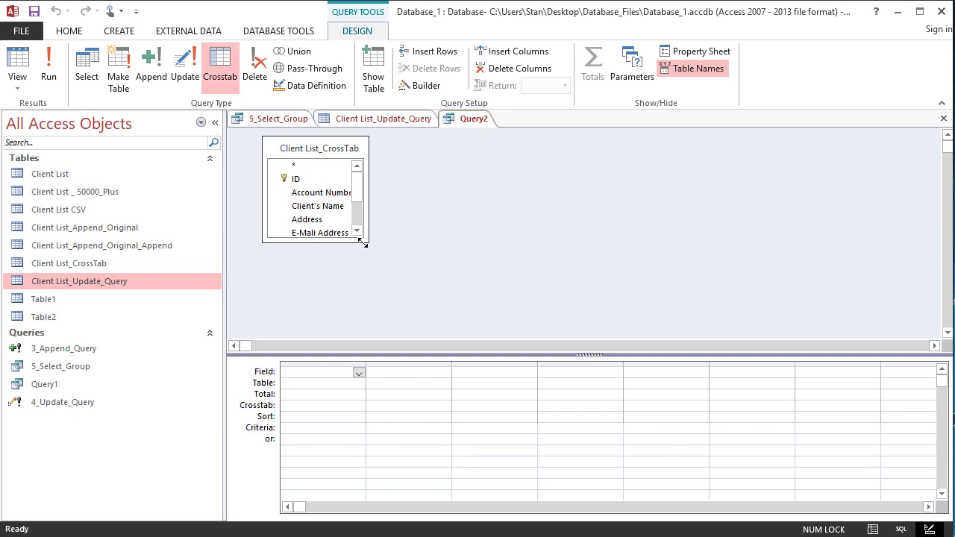
Step: Enlarge the table's field list and add Discount, Gender and Total Orders (5 years) to the query grid in that order
drag(368, 241, 515, 303)
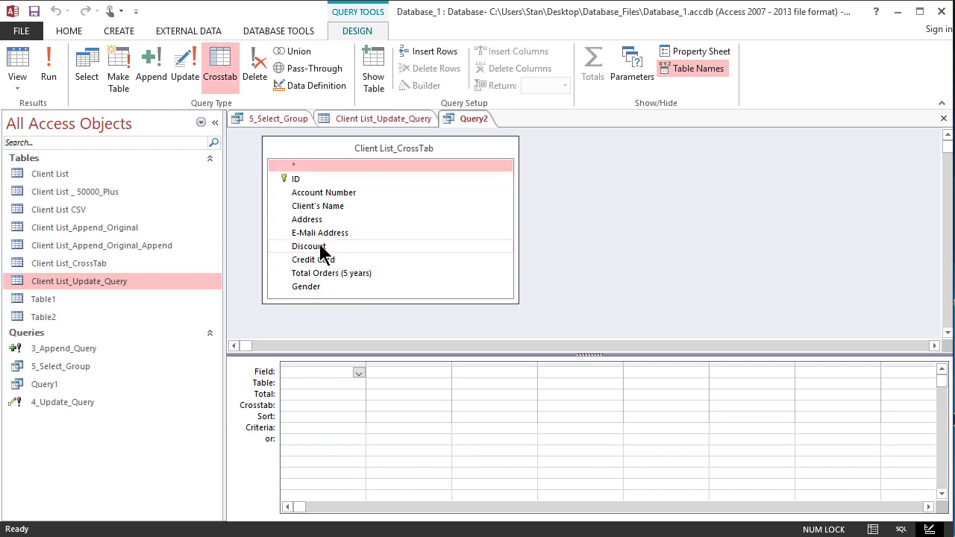
drag(320, 247, 313, 371)
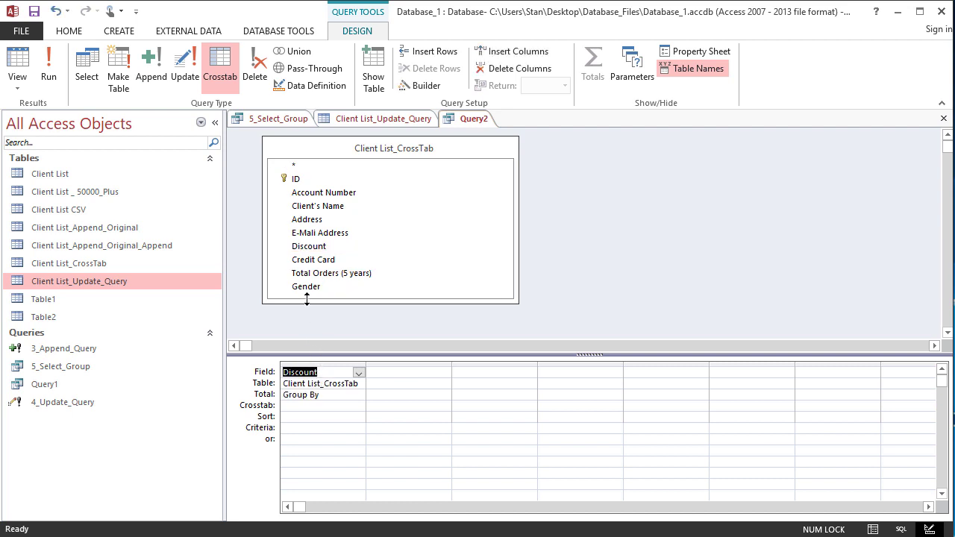
drag(310, 291, 405, 371)
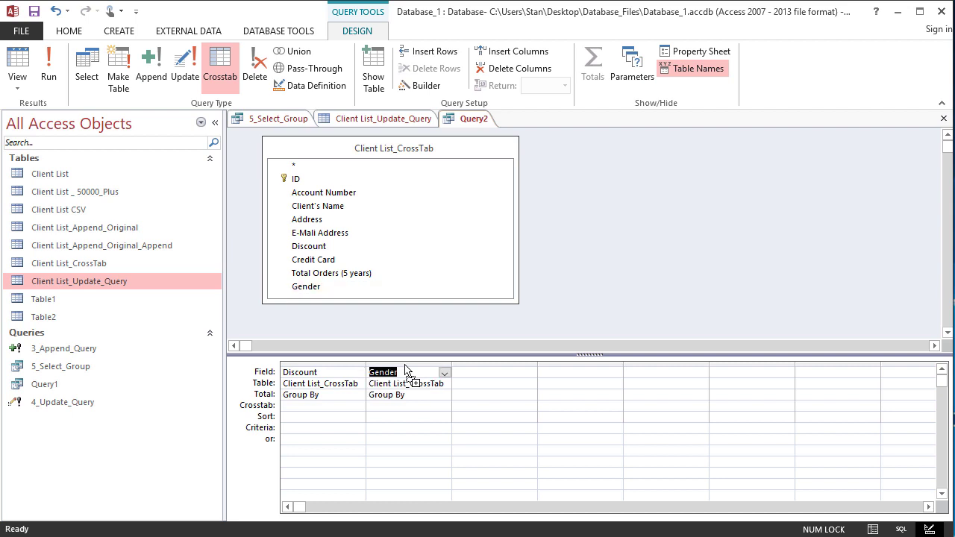
drag(330, 272, 504, 369)
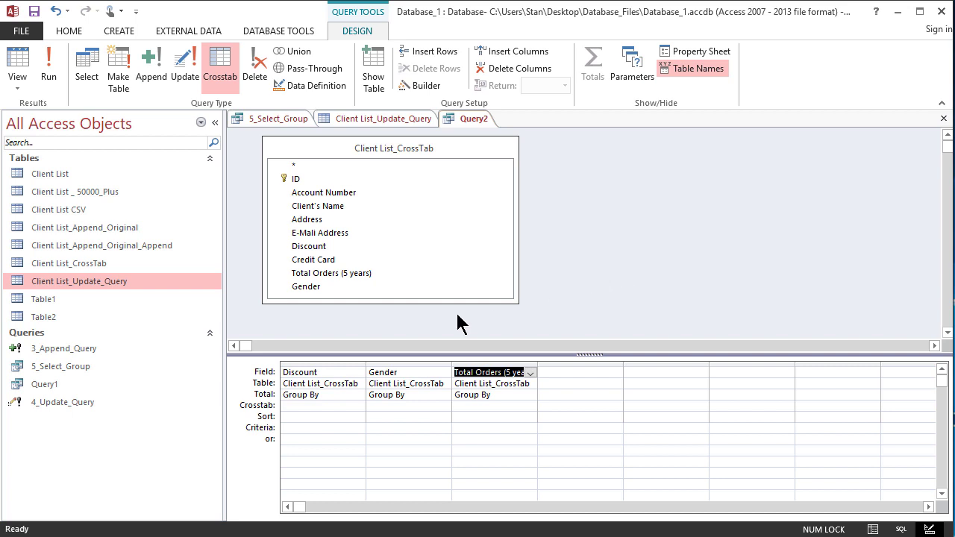
Step: Set the crosstab role of Discount to Row Heading and of Gender to Column Heading
click(290, 405)
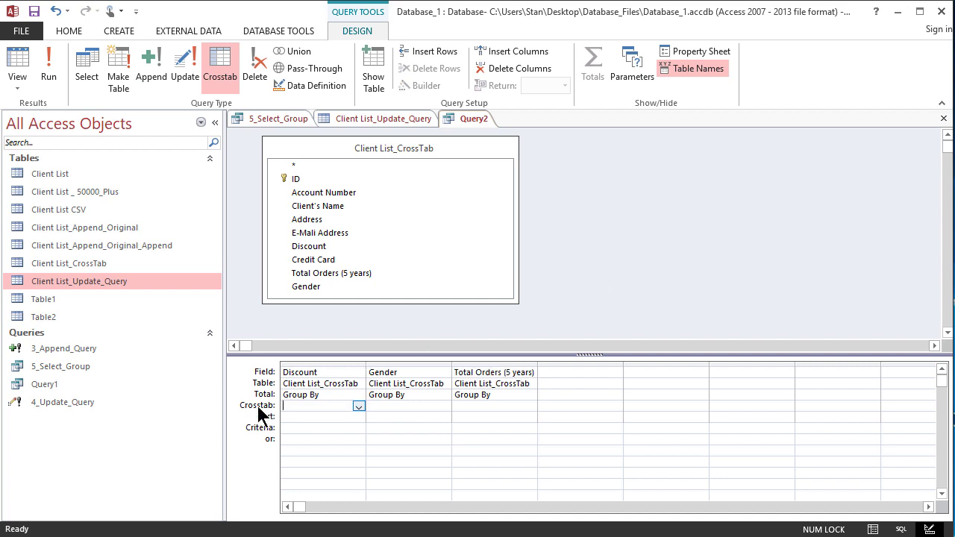
click(359, 405)
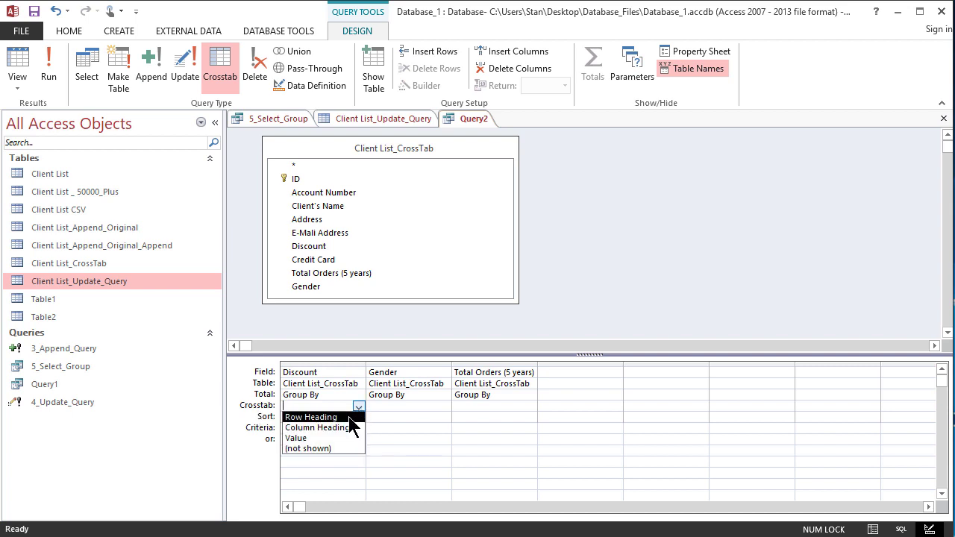
click(349, 417)
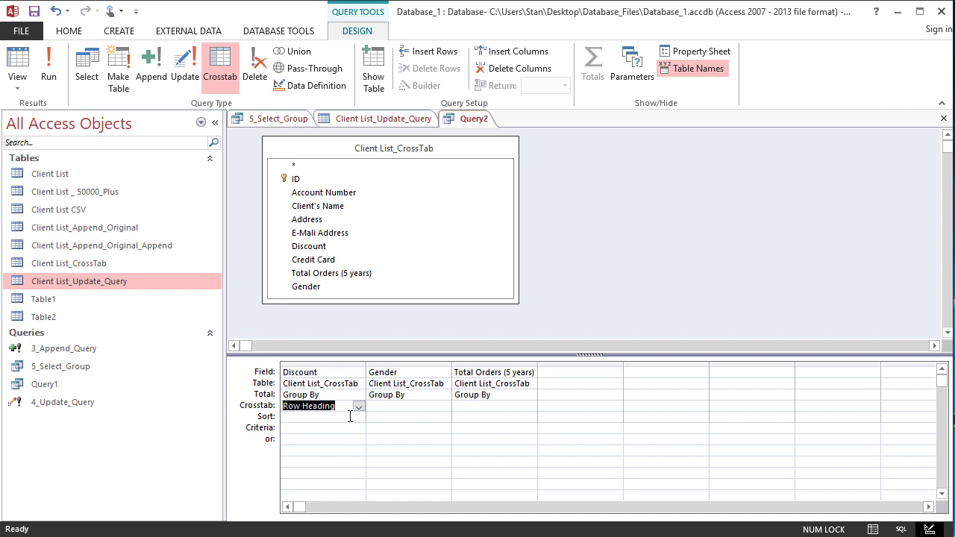
click(393, 415)
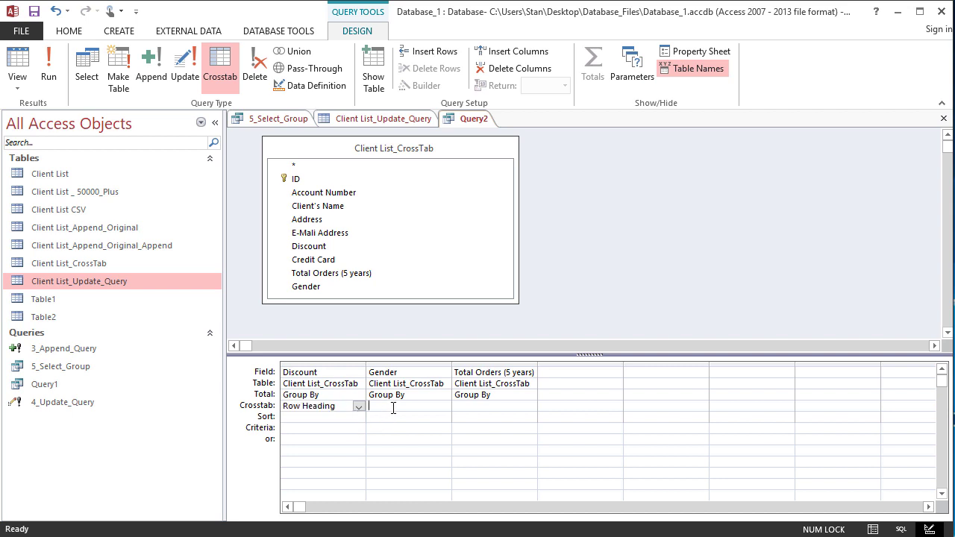
click(444, 417)
click(444, 406)
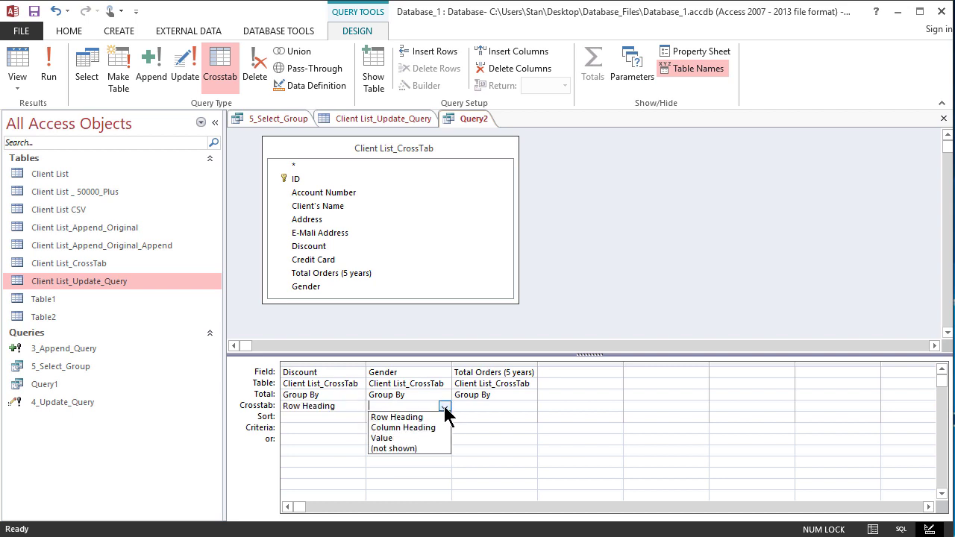
click(426, 428)
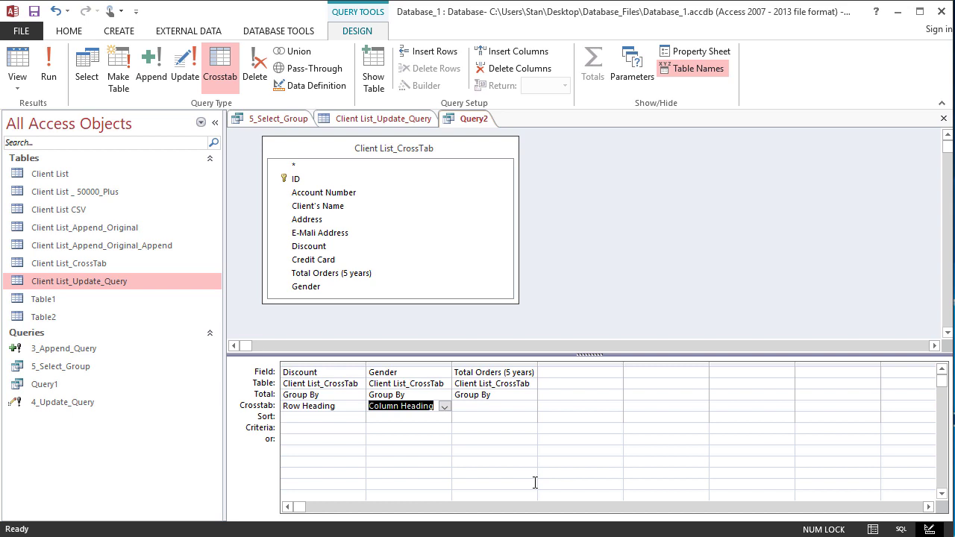
Step: Set Total Orders (5 years) as the crosstab Value and its total to Sum
click(512, 407)
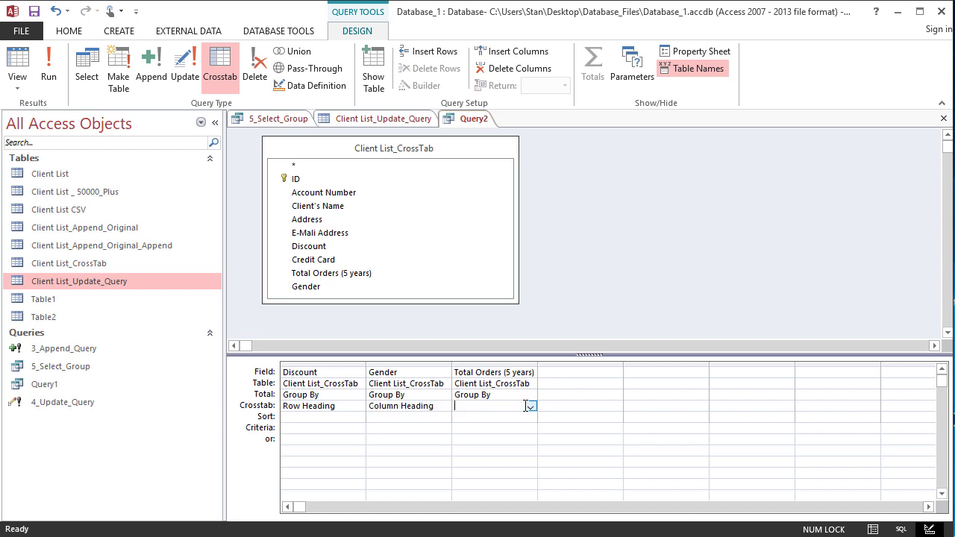
click(530, 406)
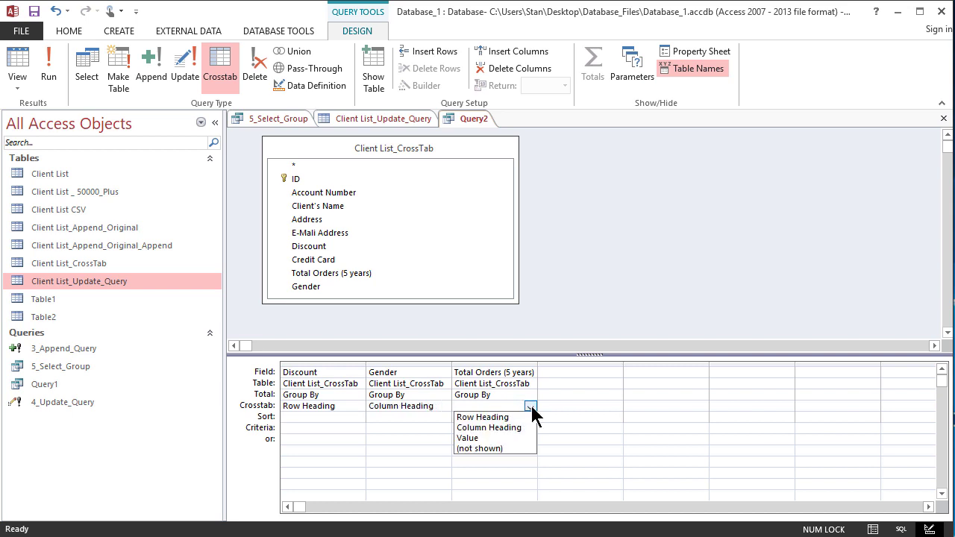
click(487, 438)
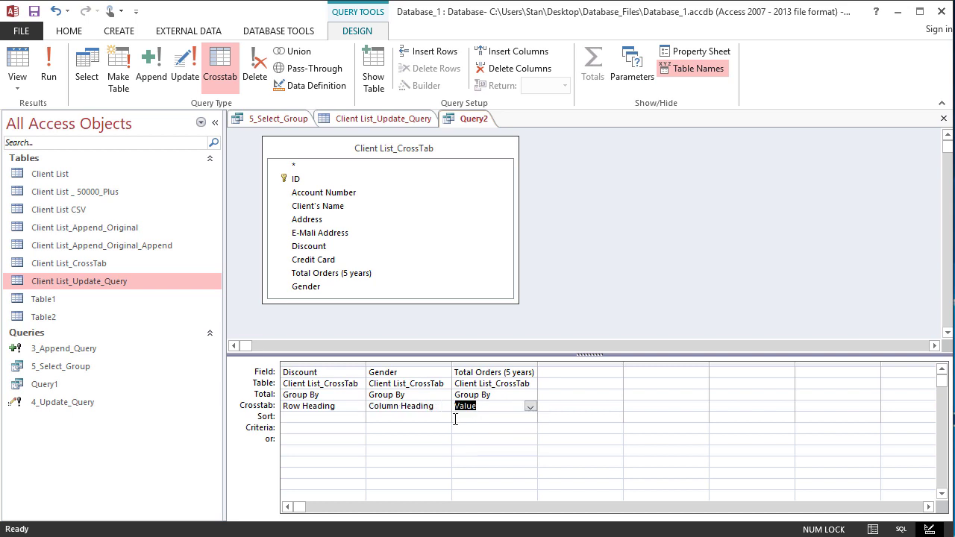
click(318, 416)
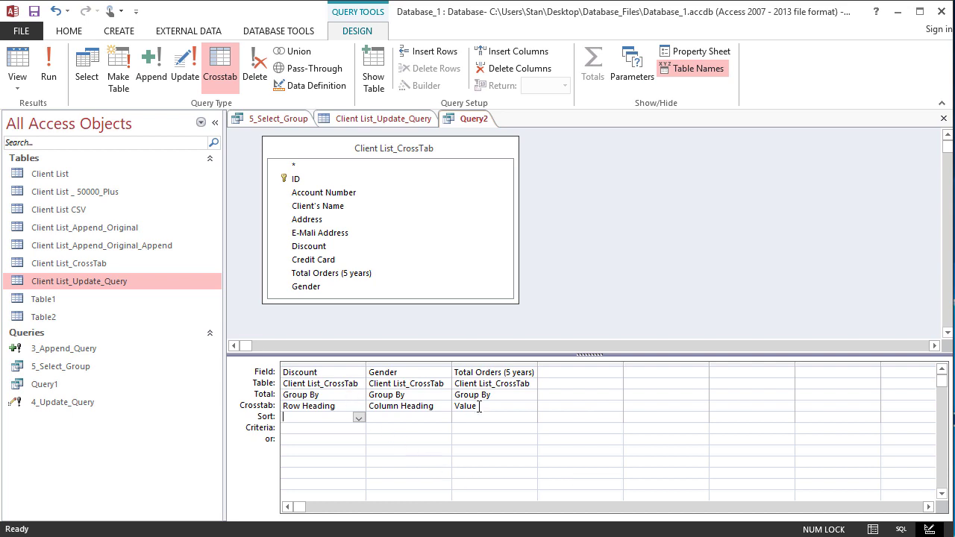
click(529, 394)
click(529, 395)
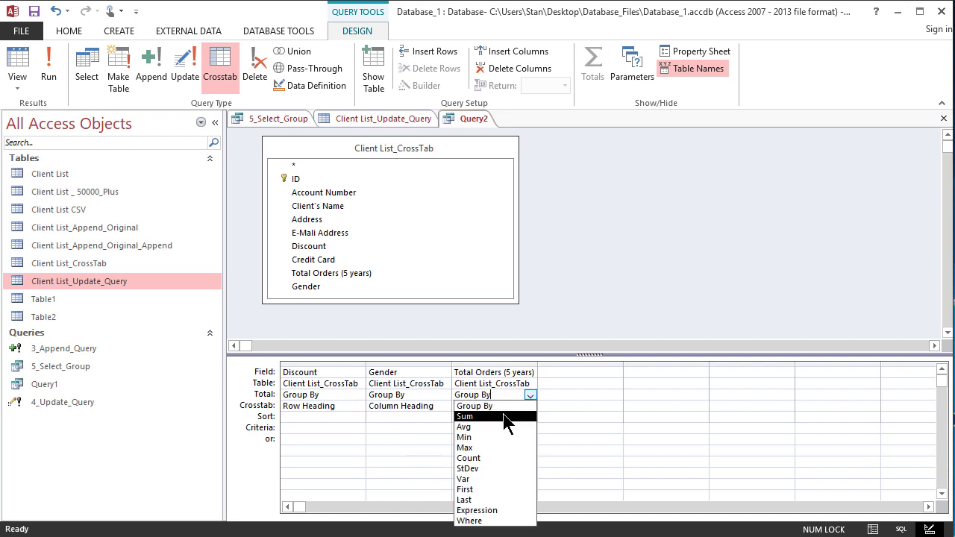
click(504, 418)
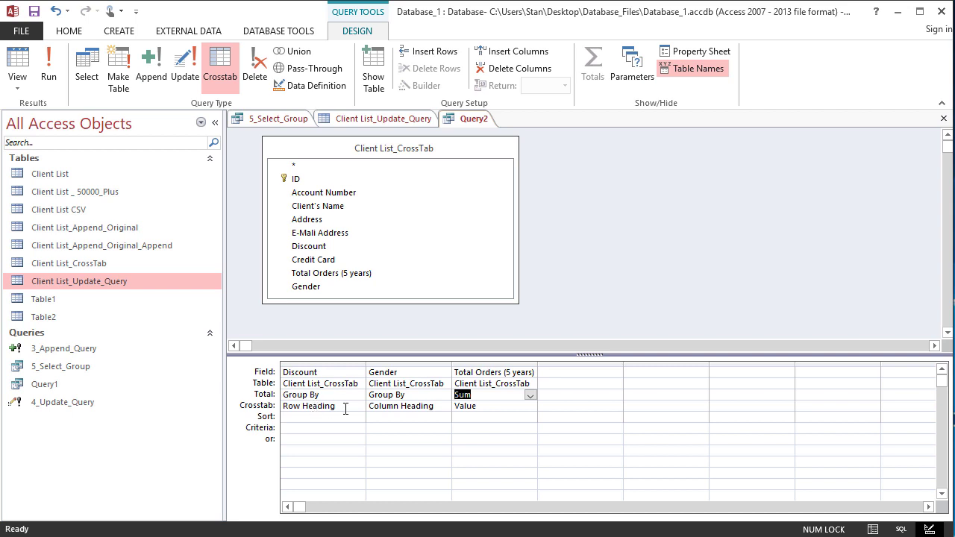
Step: Run the crosstab query and compare its order sums by discount and gender with the 5_Select_Group results
click(474, 421)
click(49, 74)
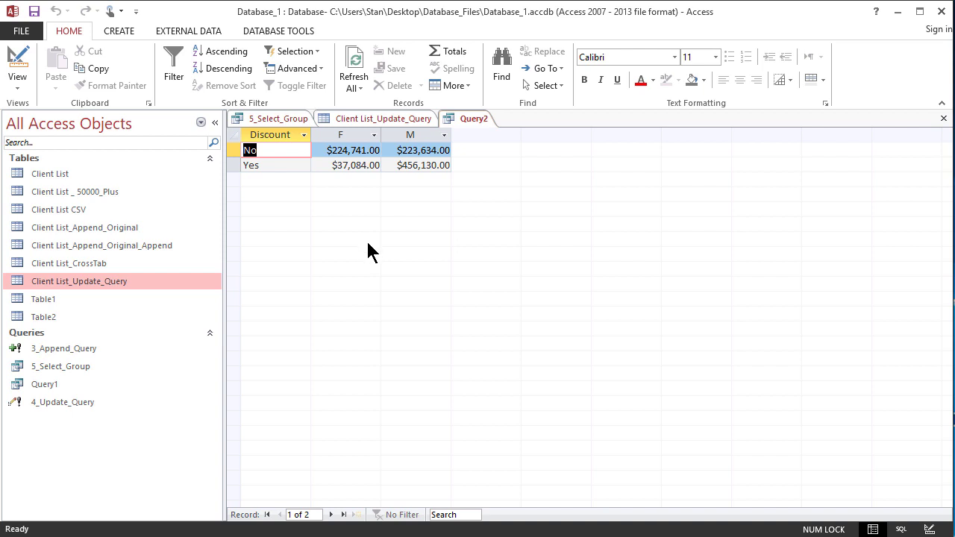
drag(328, 150, 378, 151)
click(278, 119)
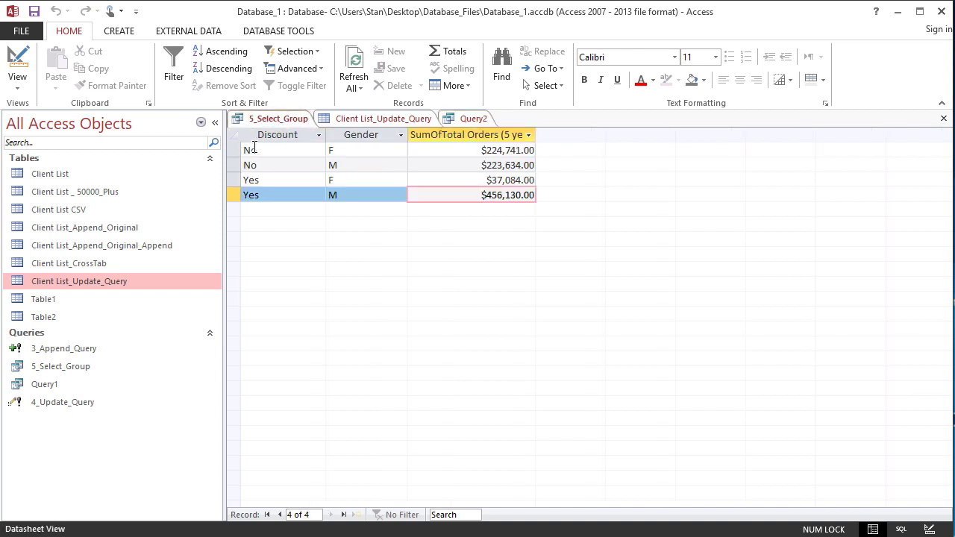
drag(251, 151, 437, 152)
click(440, 150)
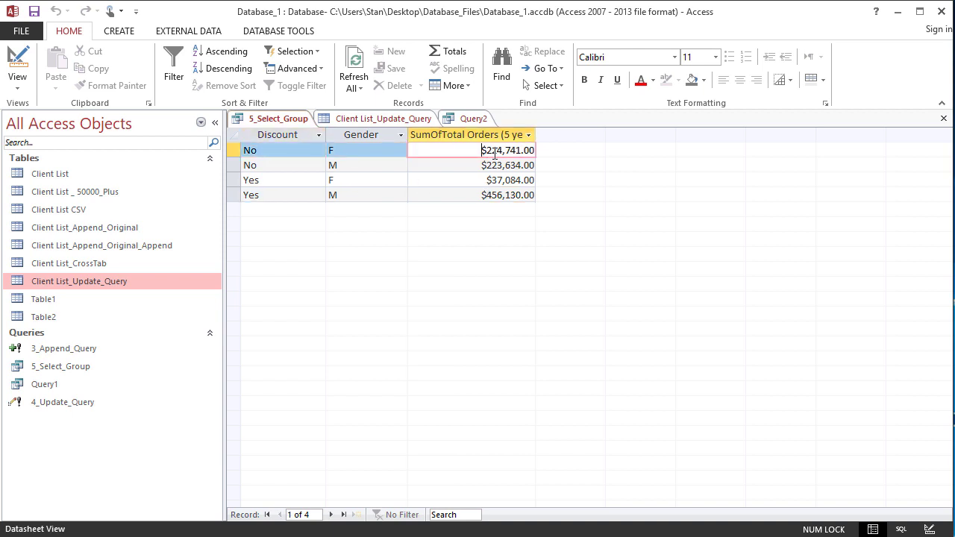
click(468, 120)
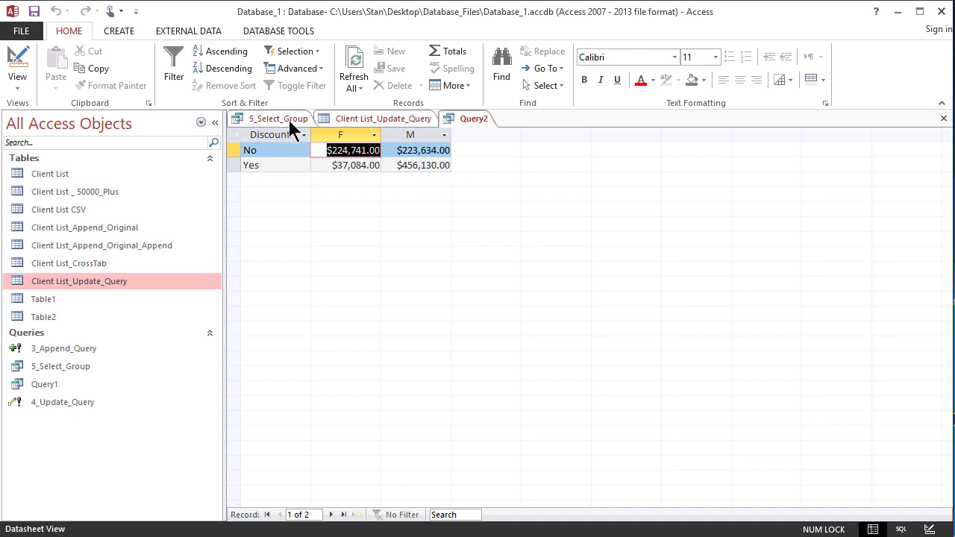
click(276, 118)
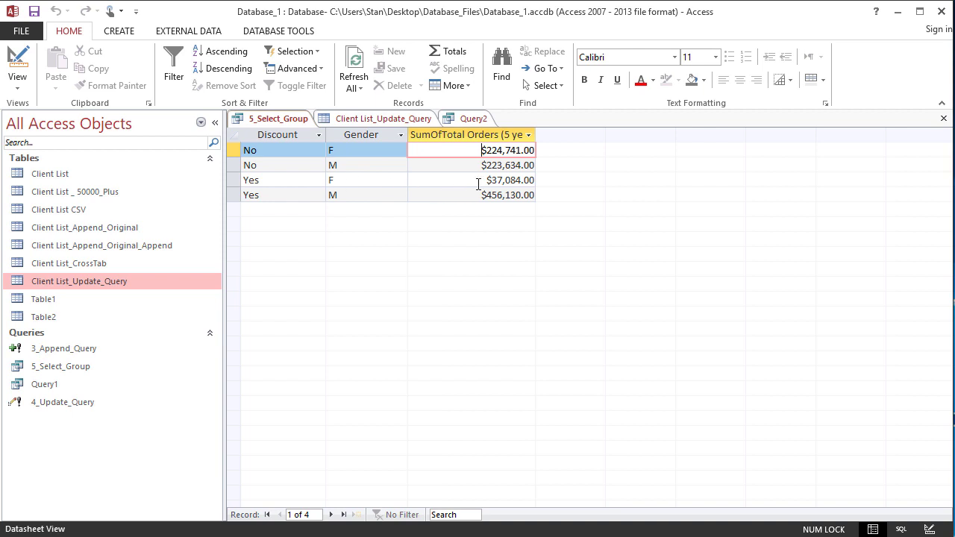
drag(487, 180, 537, 179)
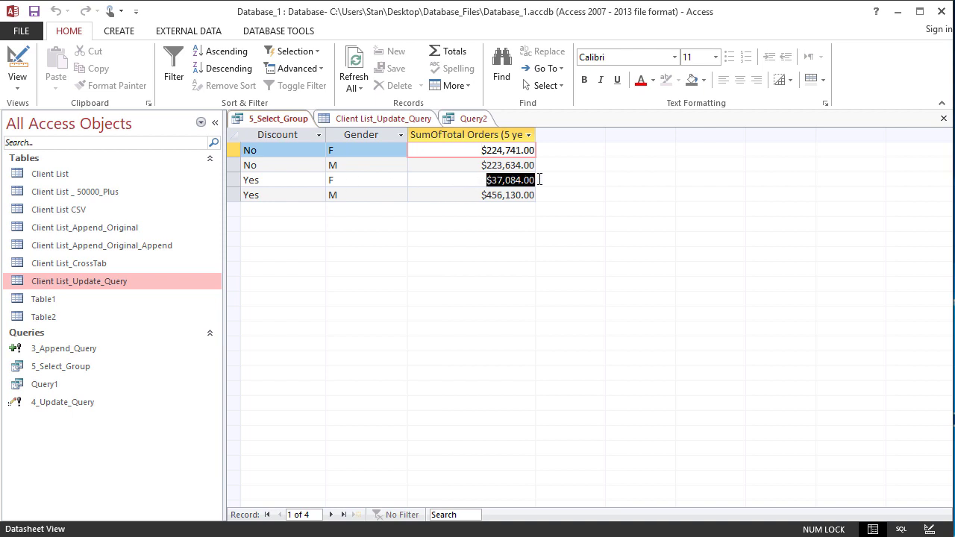
Step: Save the crosstab query under the name 5_Cross_Tab_Query
click(477, 119)
click(34, 12)
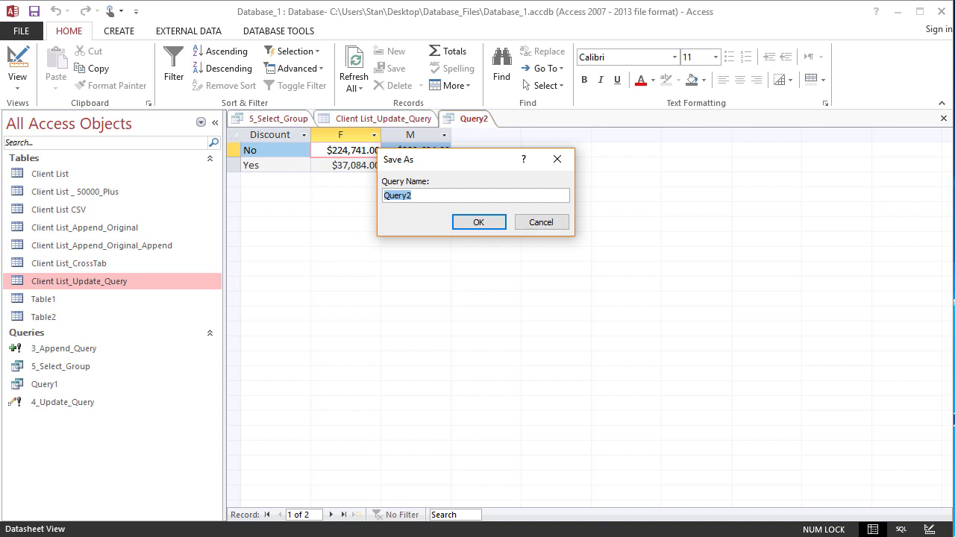
text(D)
key(BackSpace)
text(5_Cross_Tab_Query)
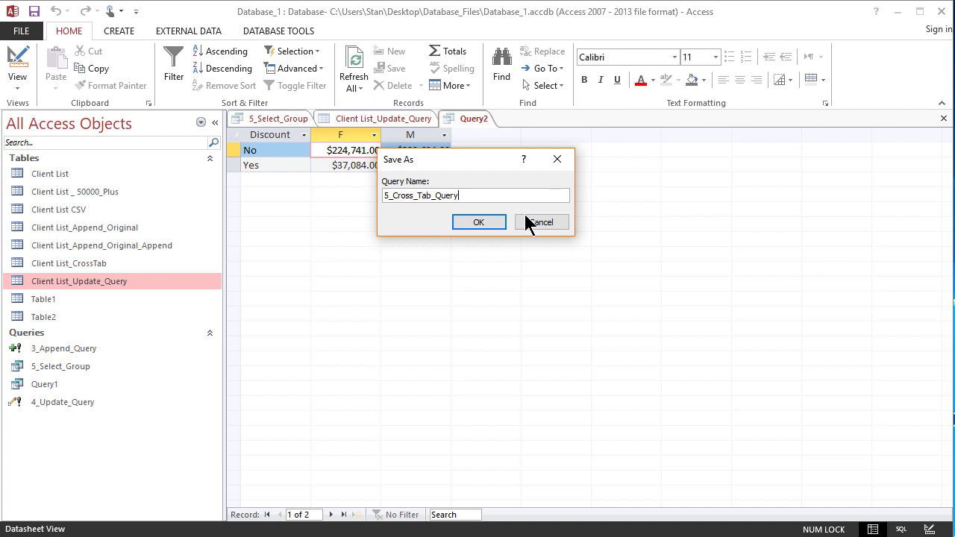
click(485, 221)
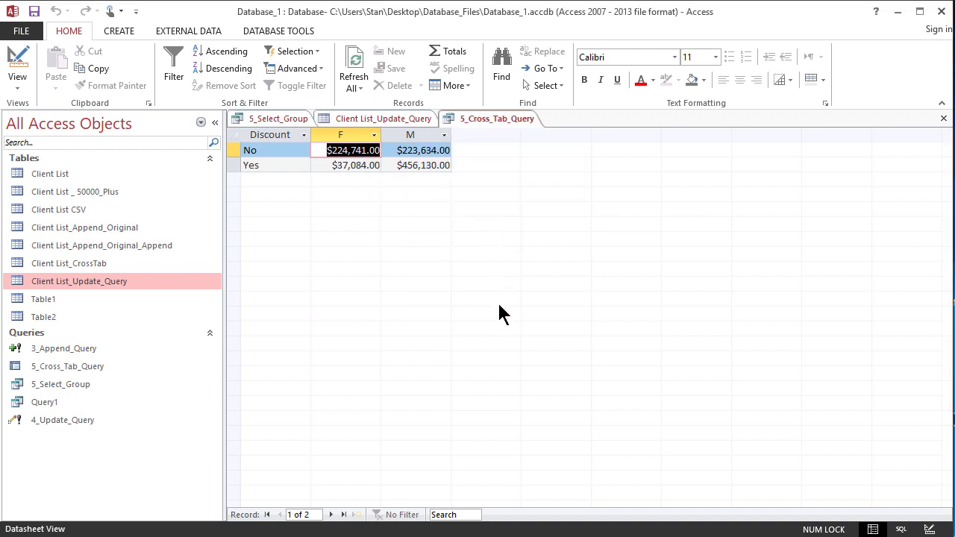
Step: Return 5_Cross_Tab_Query to design view and change Gender's crosstab role to Row Heading
click(421, 166)
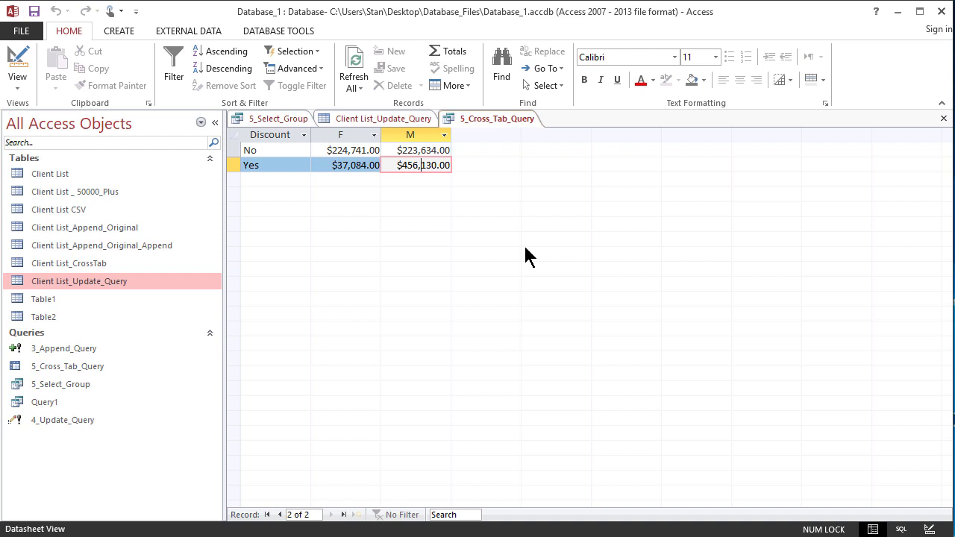
click(22, 71)
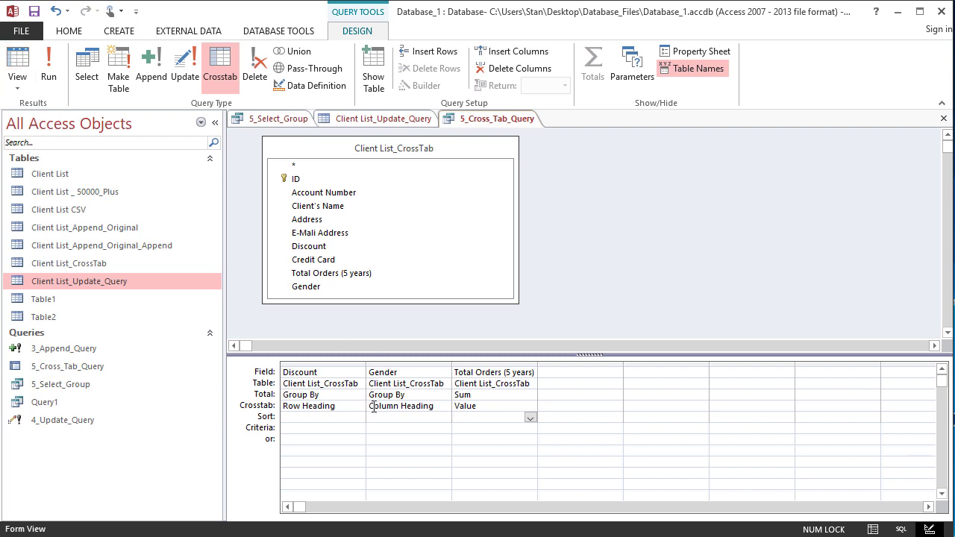
click(438, 409)
click(444, 407)
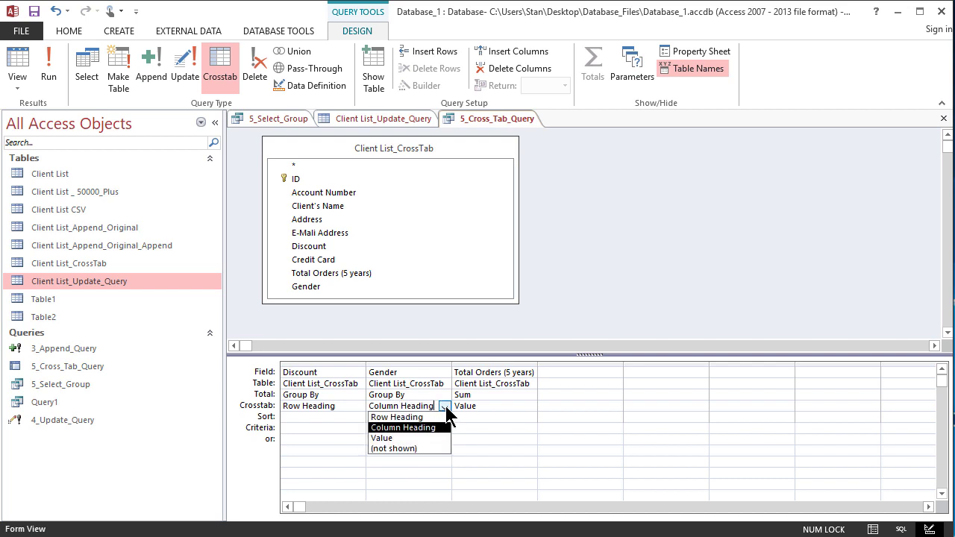
click(440, 417)
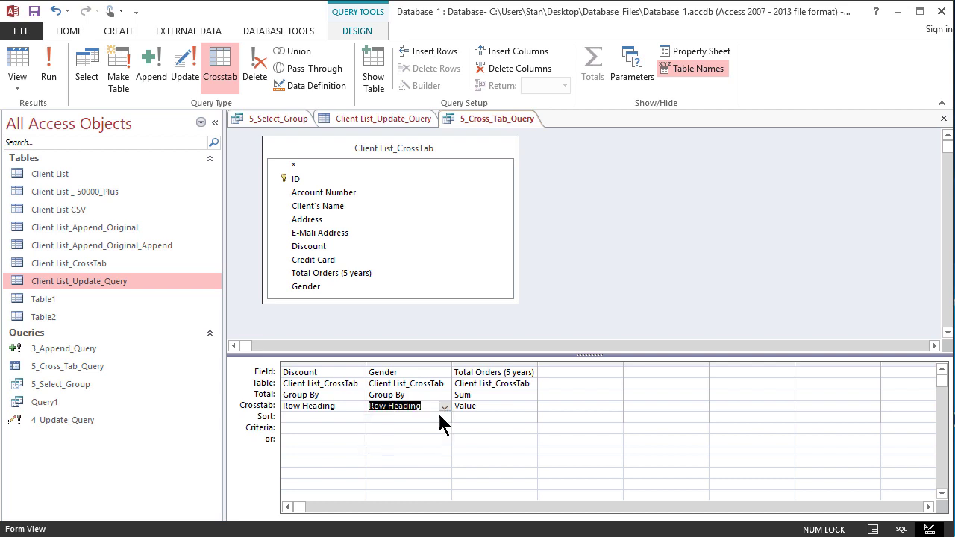
Step: Change Discount's crosstab role to Column Heading in 5_Cross_Tab_Query
click(352, 405)
click(358, 407)
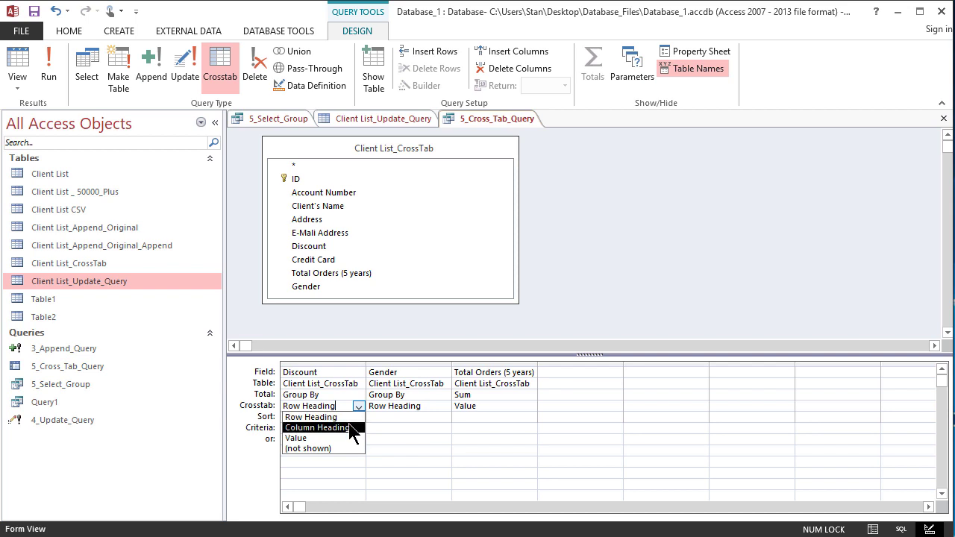
click(349, 426)
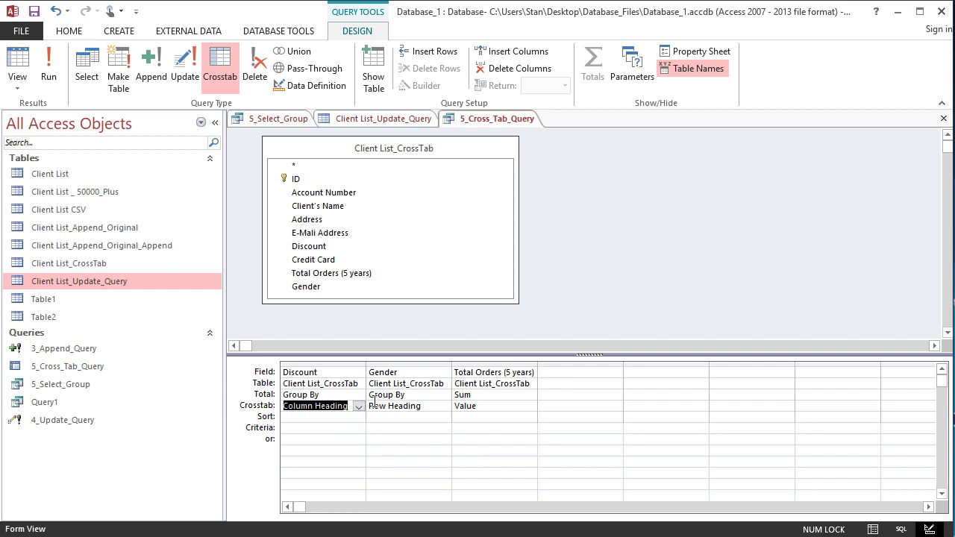
Step: Run the rearranged crosstab query and examine the order sums for each gender under the No and Yes discount columns
click(50, 67)
click(260, 166)
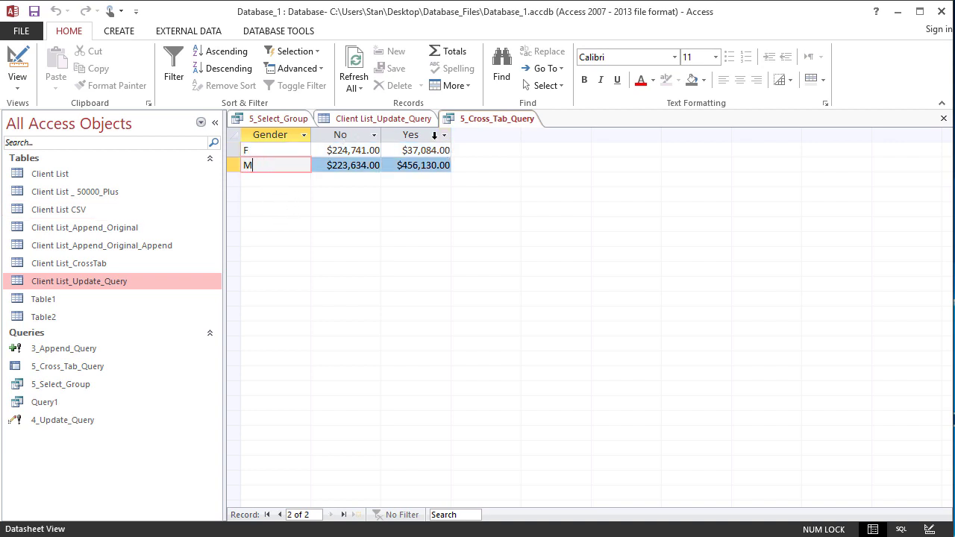
click(354, 148)
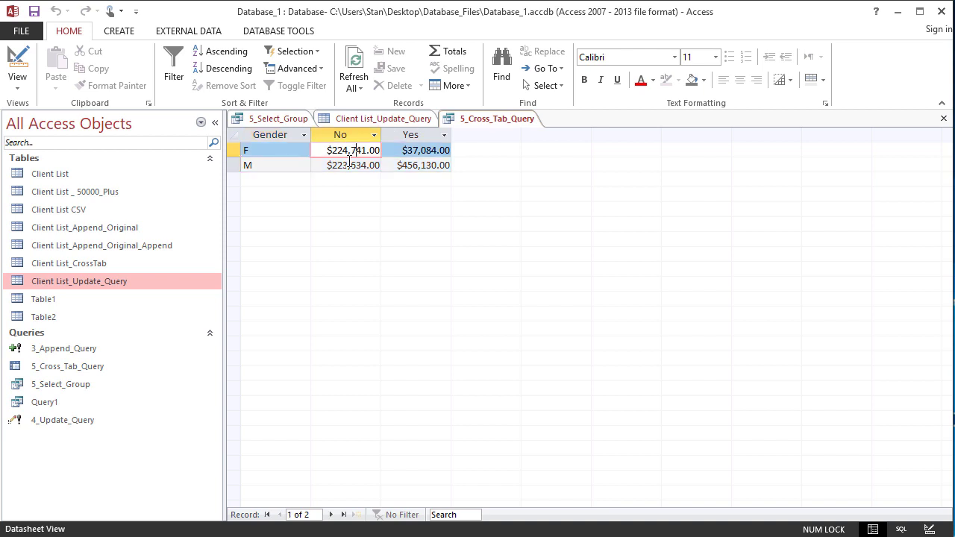
click(349, 163)
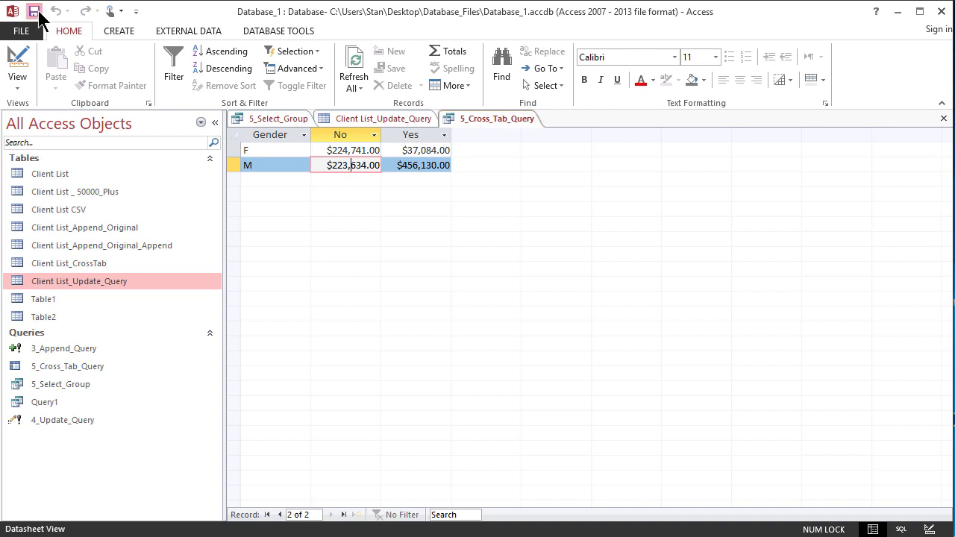
Step: Return to design view, set the total for Total Orders (5 years) to Avg, and rerun the crosstab query
click(26, 66)
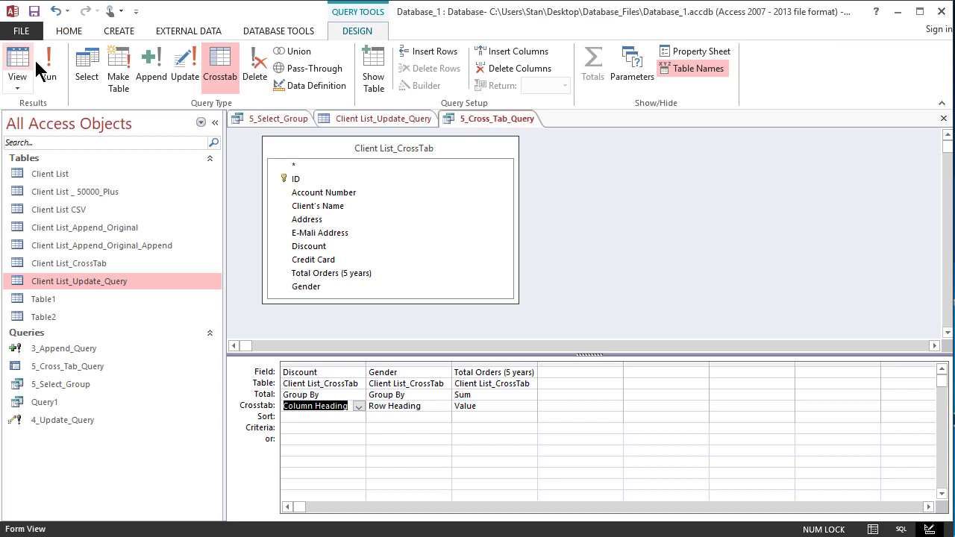
click(500, 394)
click(530, 395)
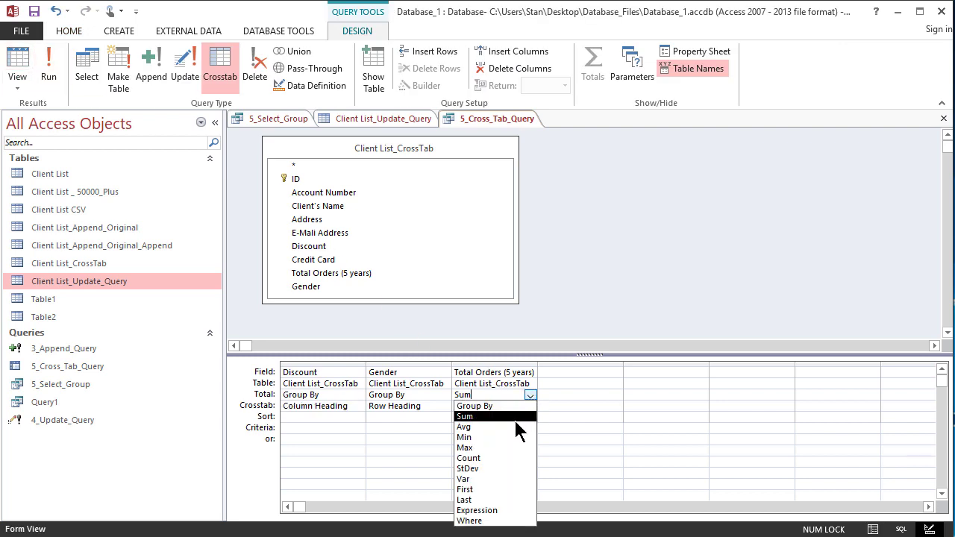
click(520, 426)
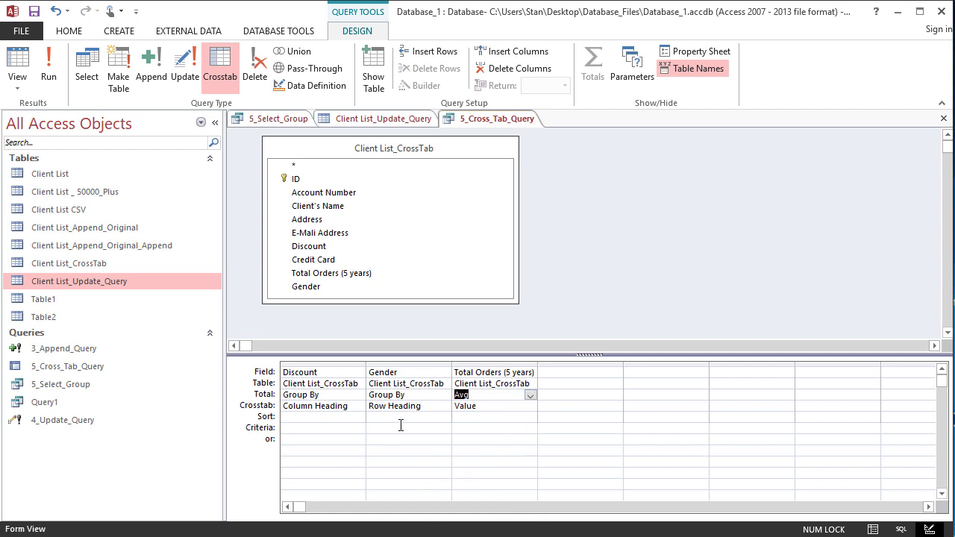
click(48, 65)
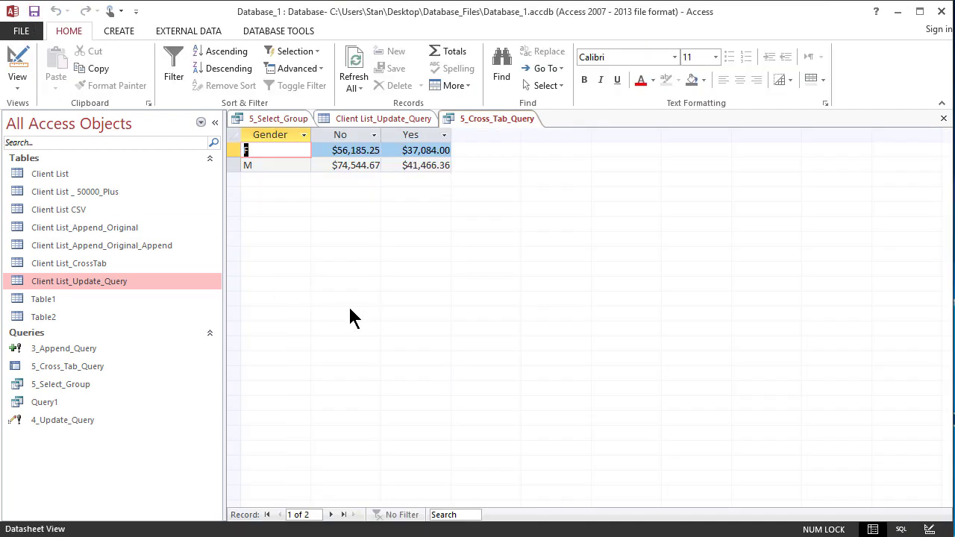